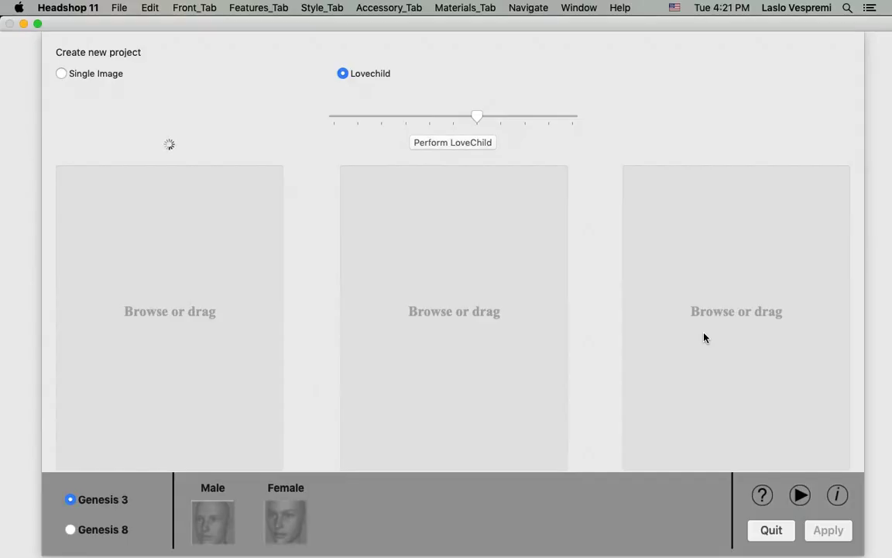
Step: Load 6.jpg as the second parent photo and blend both faces with Perform LoveChild
click(708, 315)
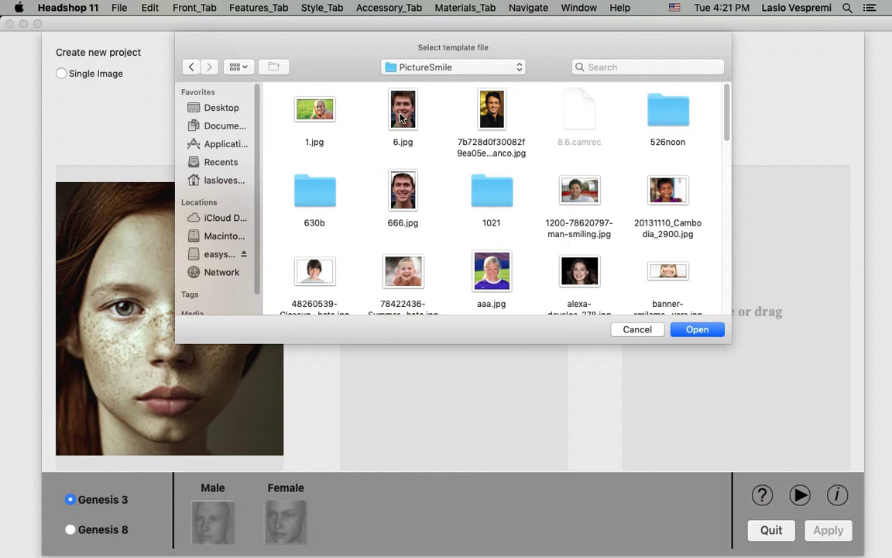
click(399, 114)
click(697, 329)
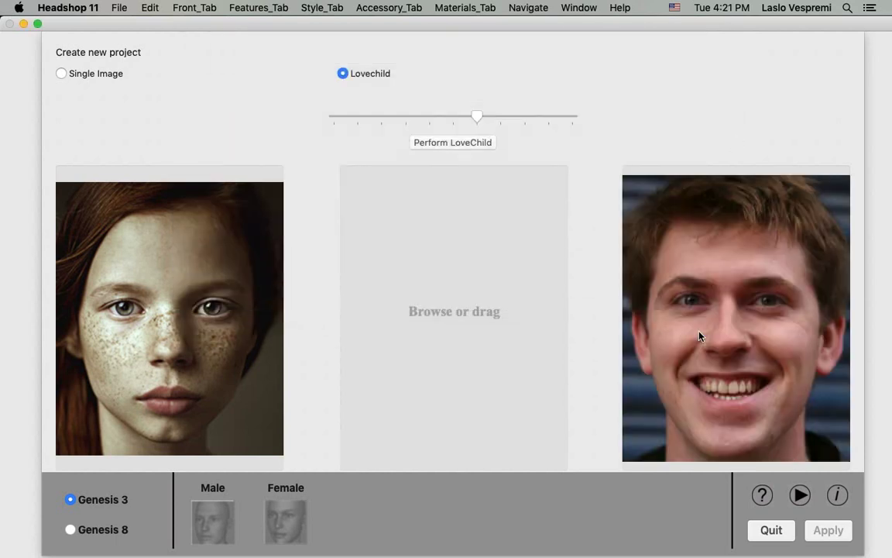
click(455, 144)
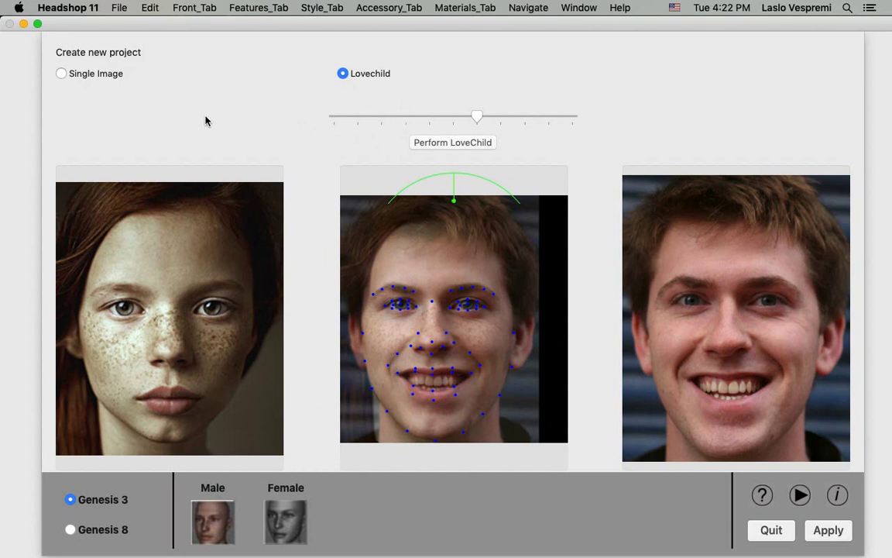
Step: Start a Single Image project using the blonde woman's photo 8a.jpg
click(84, 79)
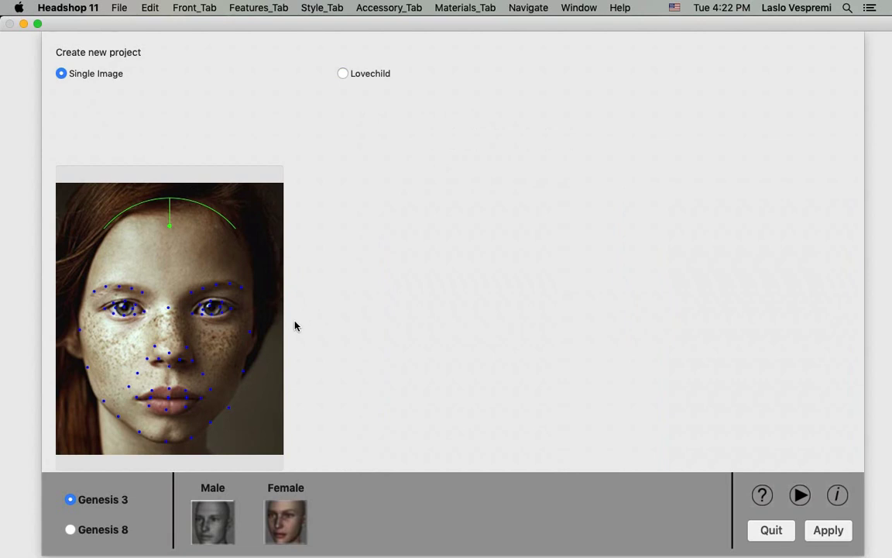
click(173, 361)
mouse_move(722, 100)
mouse_down()
mouse_move(722, 109)
mouse_move(723, 100)
mouse_up()
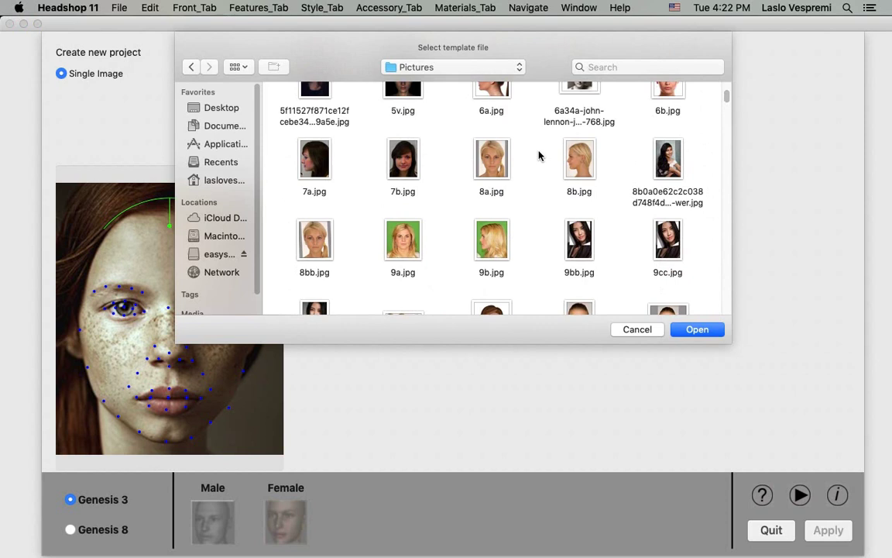
double_click(496, 163)
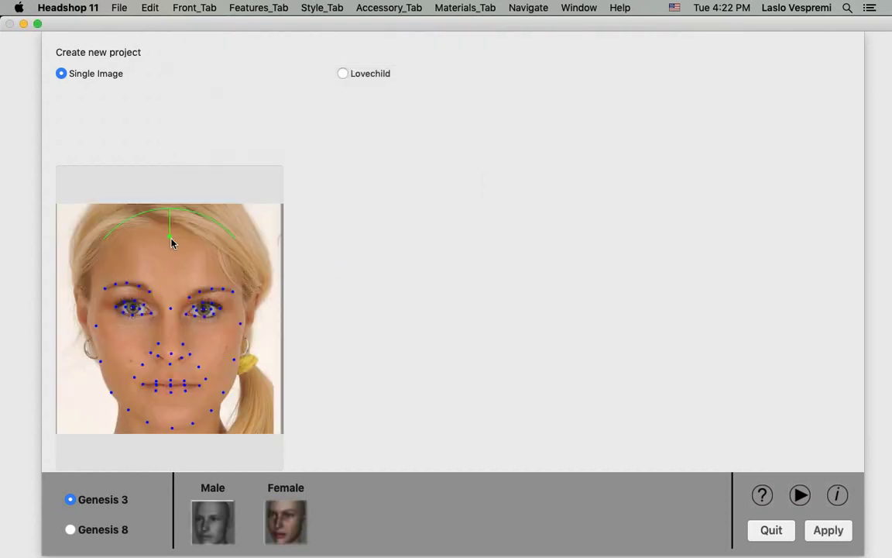
Step: Raise the forehead guide slightly and build a Genesis 8 head from the photo
click(169, 234)
click(171, 232)
drag(171, 232, 171, 225)
click(104, 529)
click(828, 531)
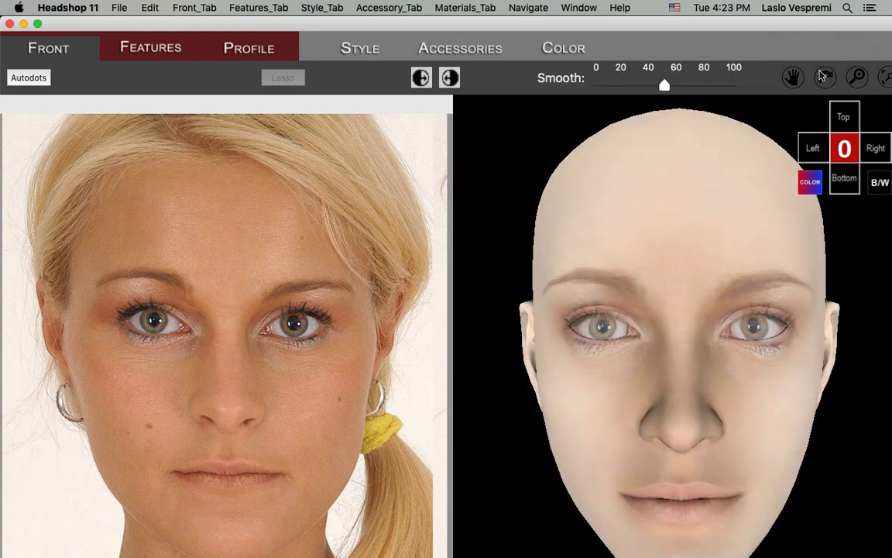
Step: Check the head's side, set smoothing to 40, and return to the front view
click(825, 77)
drag(759, 253, 653, 338)
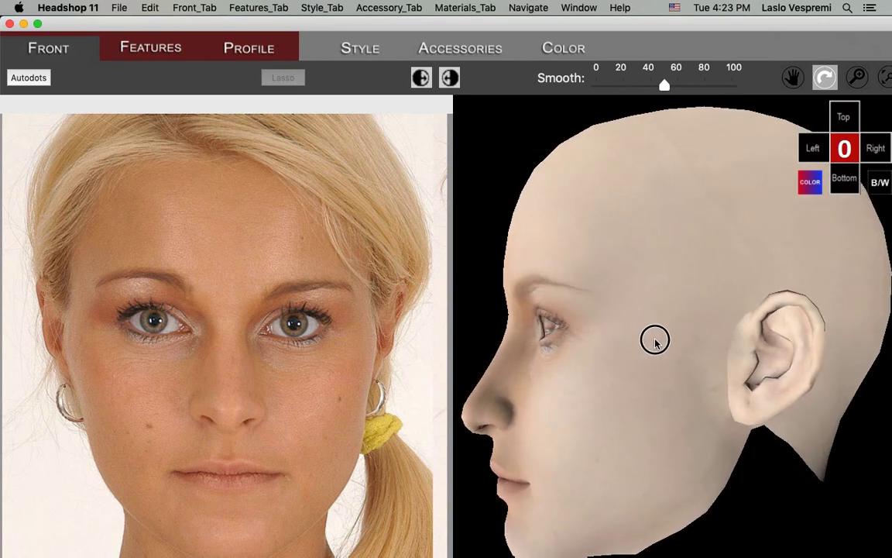
click(649, 86)
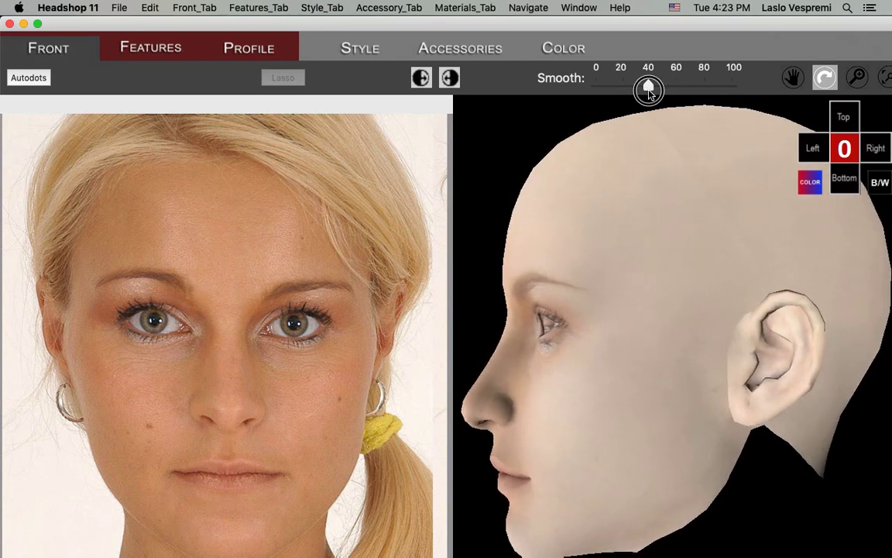
click(825, 79)
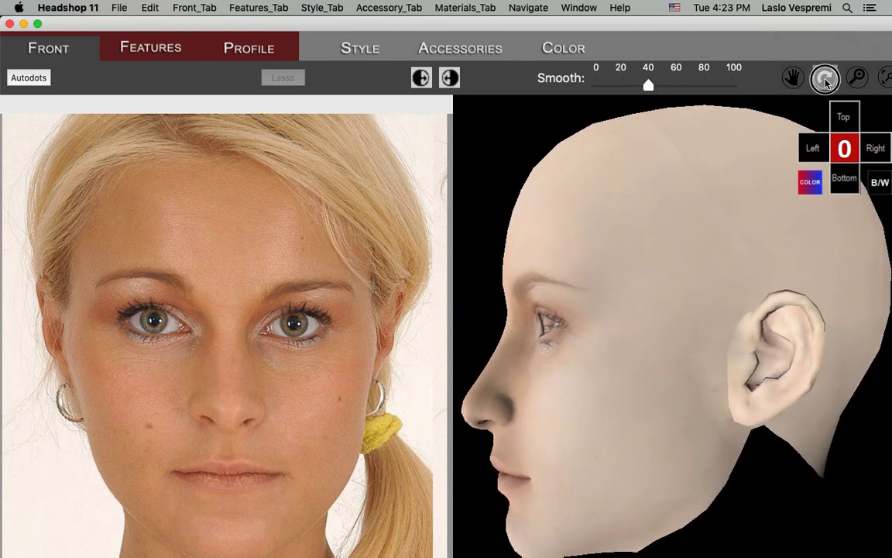
click(843, 116)
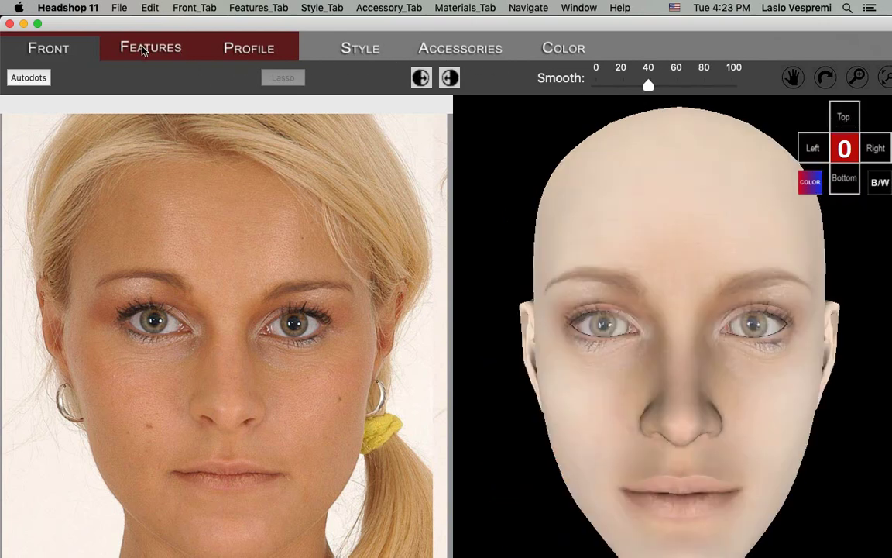
Step: Enable the Age, Weight and Smile options in the Features tab
click(143, 50)
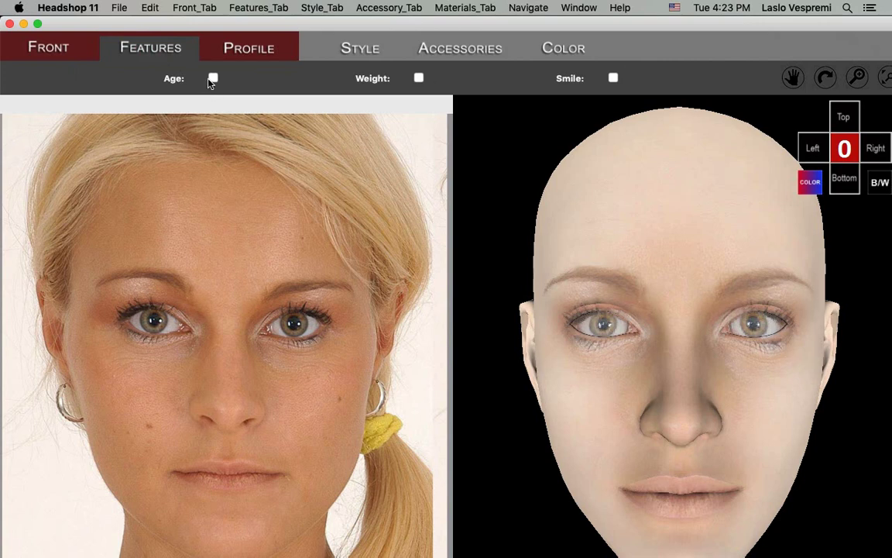
click(212, 79)
click(419, 78)
click(613, 78)
Step: Load the side-view photo 8b.jpg as the profile reference
click(229, 50)
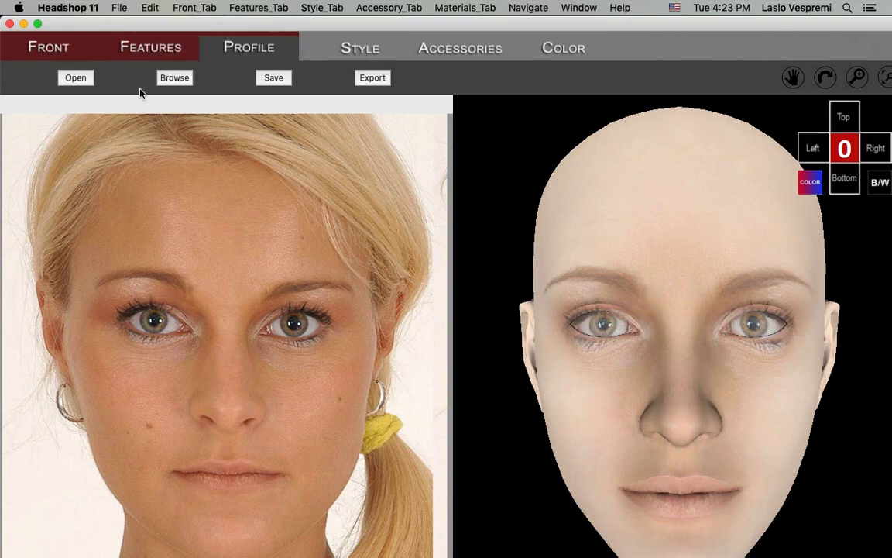
click(174, 78)
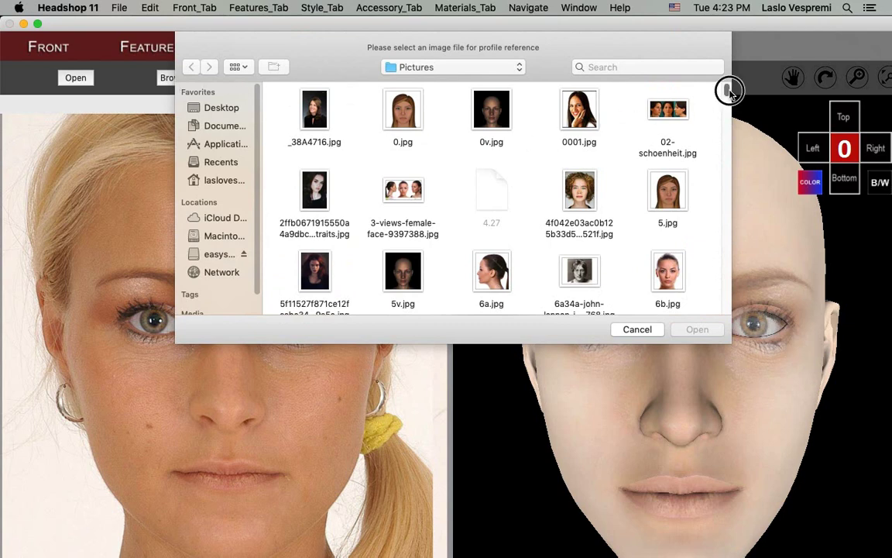
scroll(729, 89, down, 3)
click(574, 271)
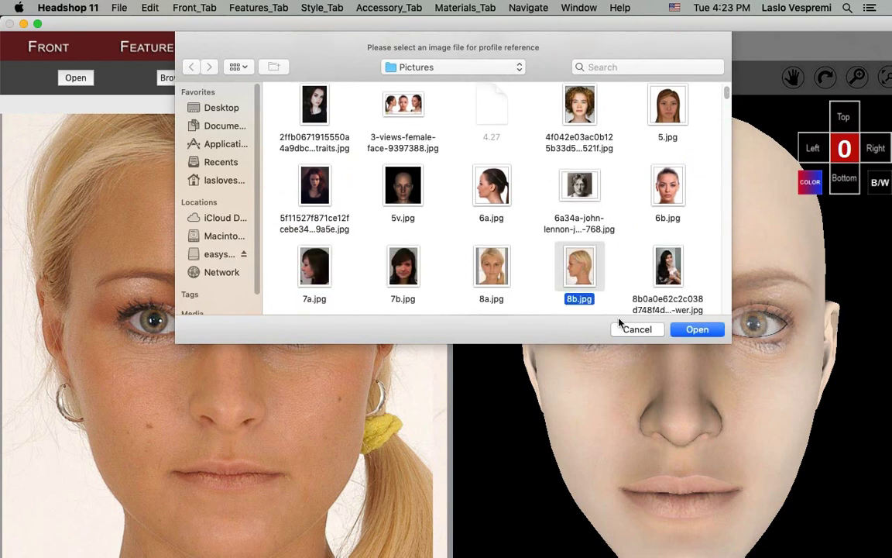
click(694, 329)
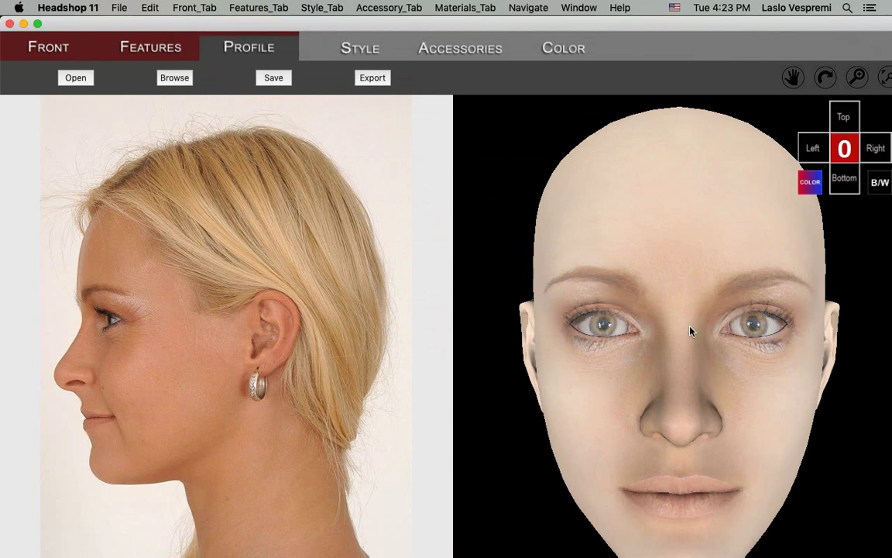
Step: Check the head from right and left profile views and zoom out
click(880, 152)
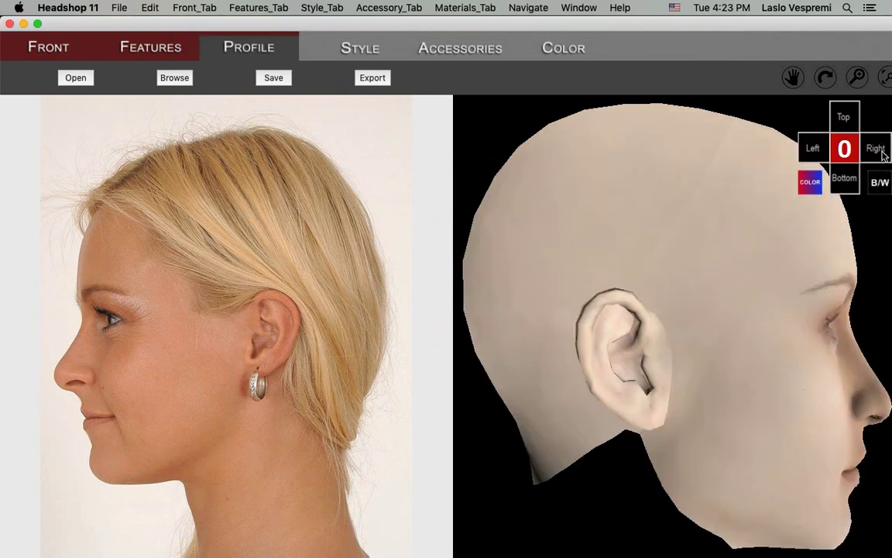
click(813, 148)
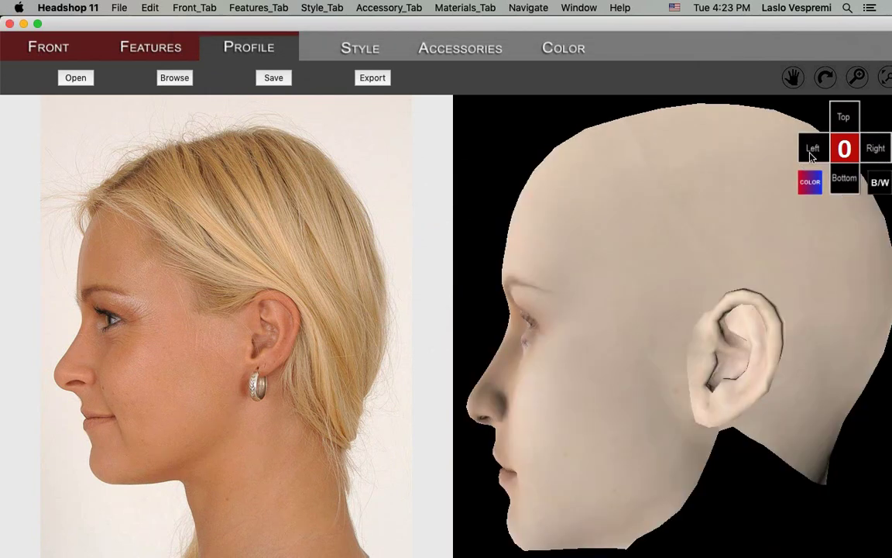
click(857, 77)
drag(756, 185, 739, 248)
click(855, 80)
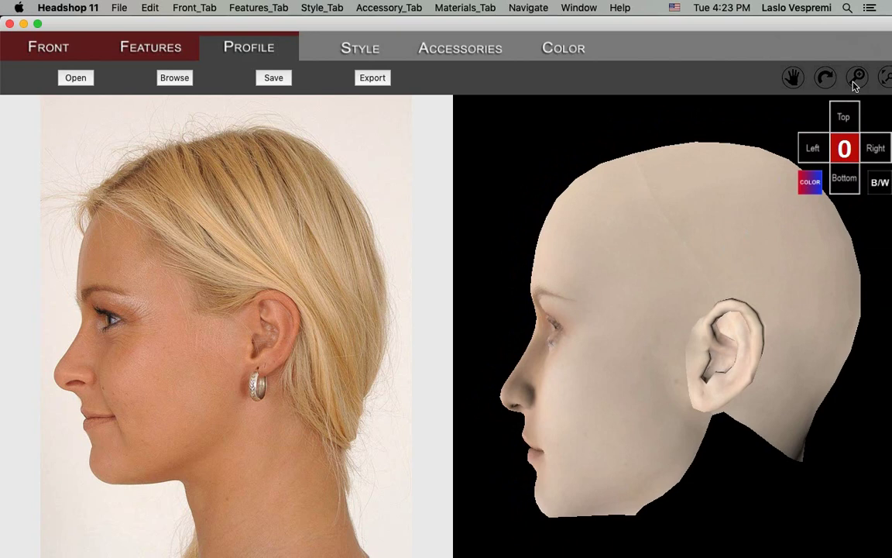
Step: Apply the TurnedUp nose profile from the Profiles library and reduce its size
click(86, 82)
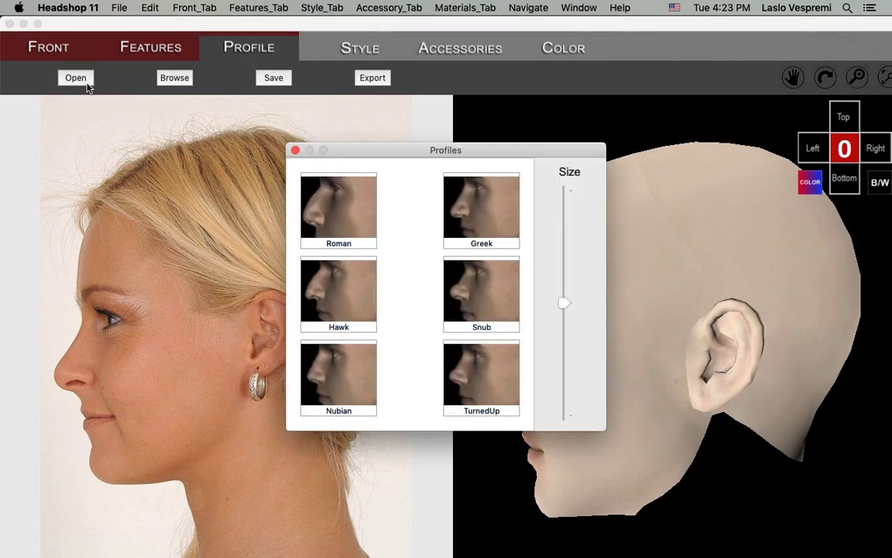
drag(382, 147, 289, 85)
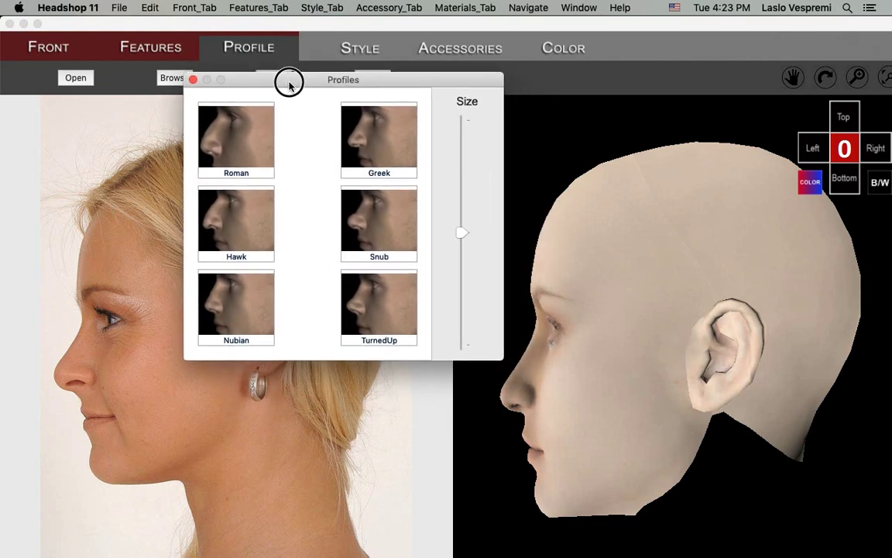
click(413, 320)
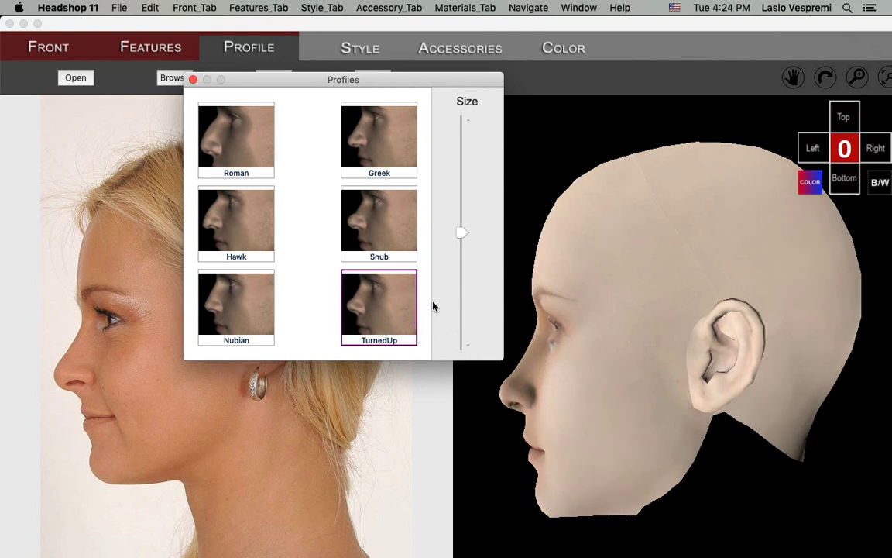
drag(459, 240, 462, 311)
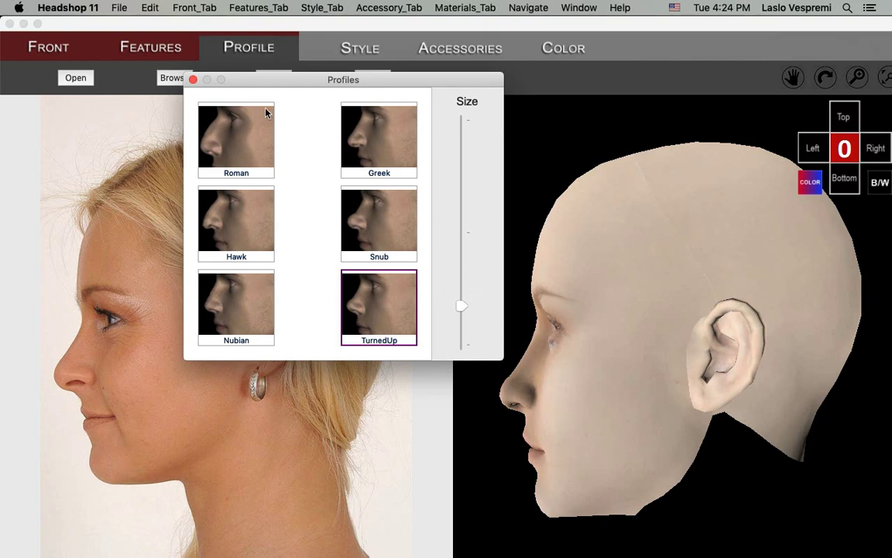
click(194, 80)
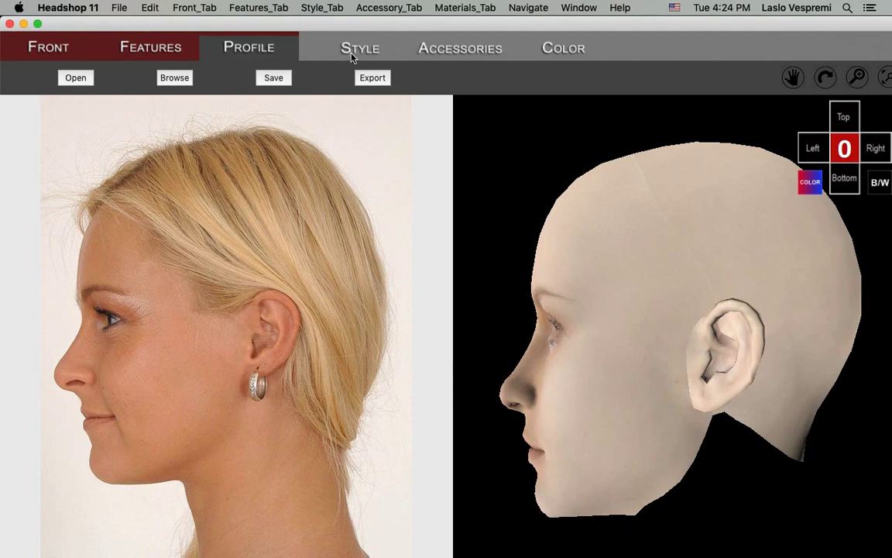
Step: Place the ponytail hairstyle from the Styles library on the head as part 'Hair'
click(352, 55)
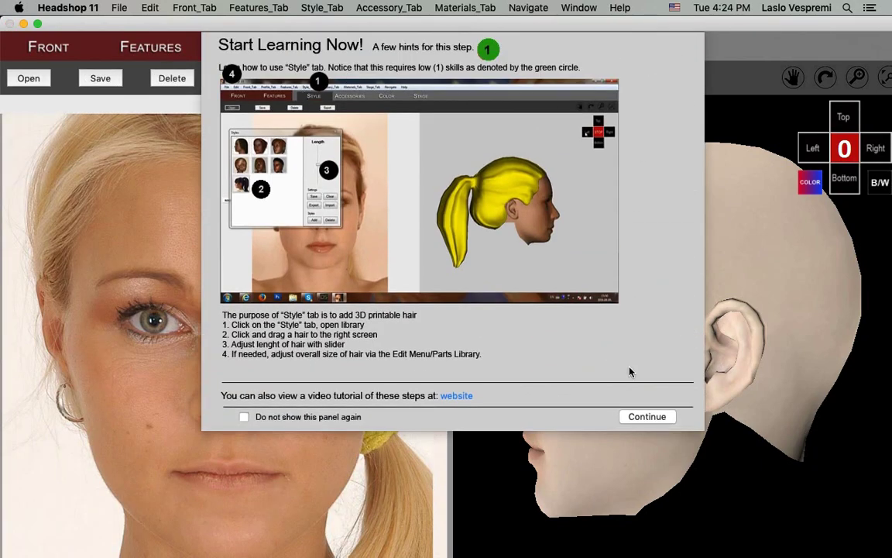
click(634, 416)
click(37, 81)
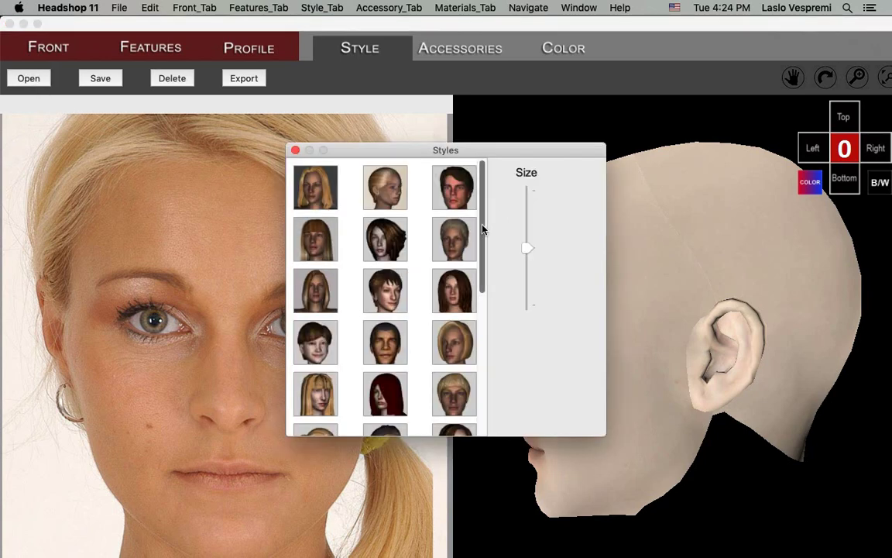
drag(481, 229, 486, 392)
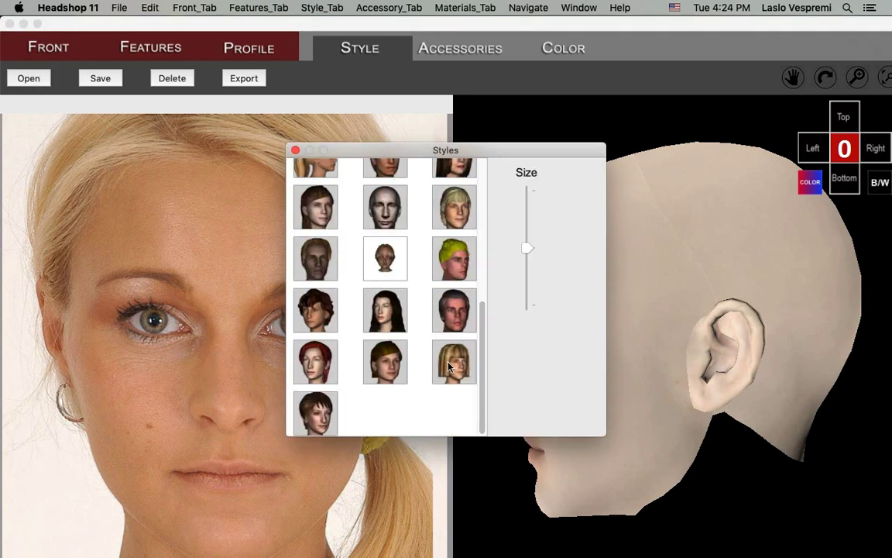
drag(480, 321, 484, 281)
drag(322, 236, 773, 253)
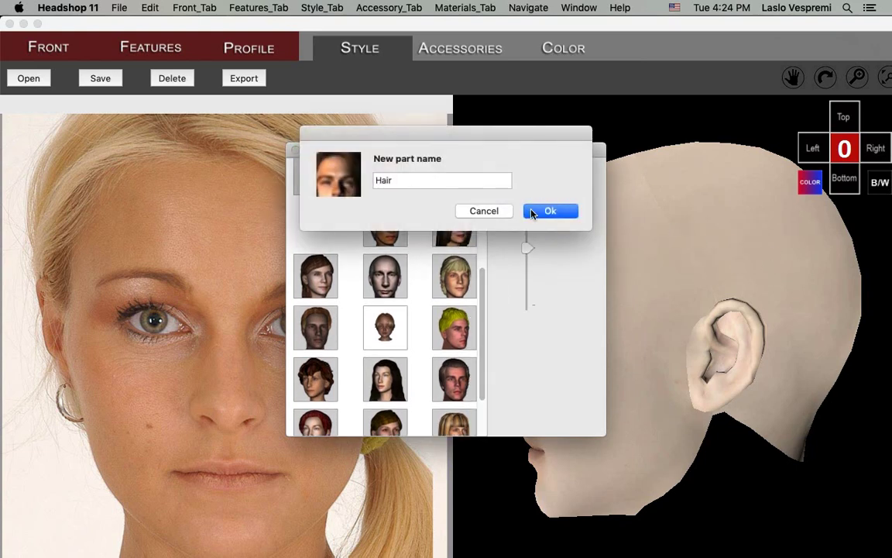
click(535, 212)
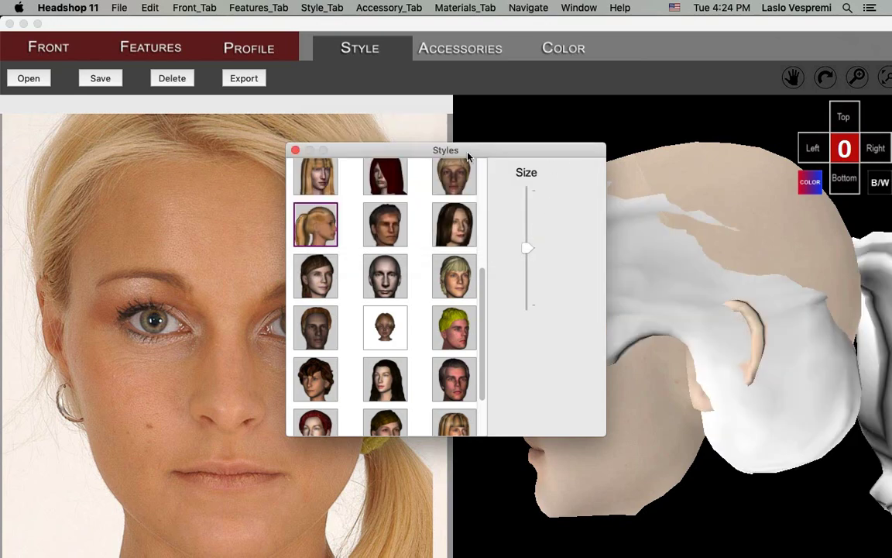
Step: Push the hair up off the ear and shrink it slightly to expose the scalp
drag(410, 151, 214, 109)
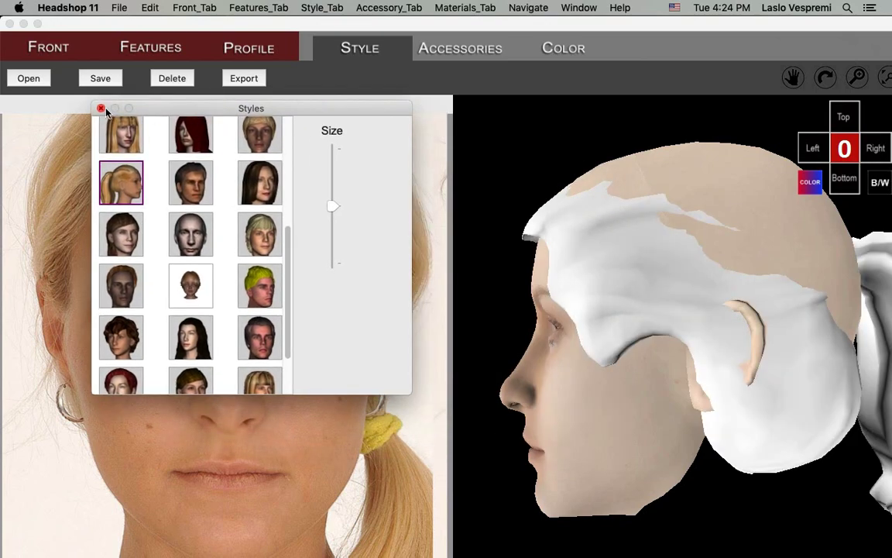
click(584, 272)
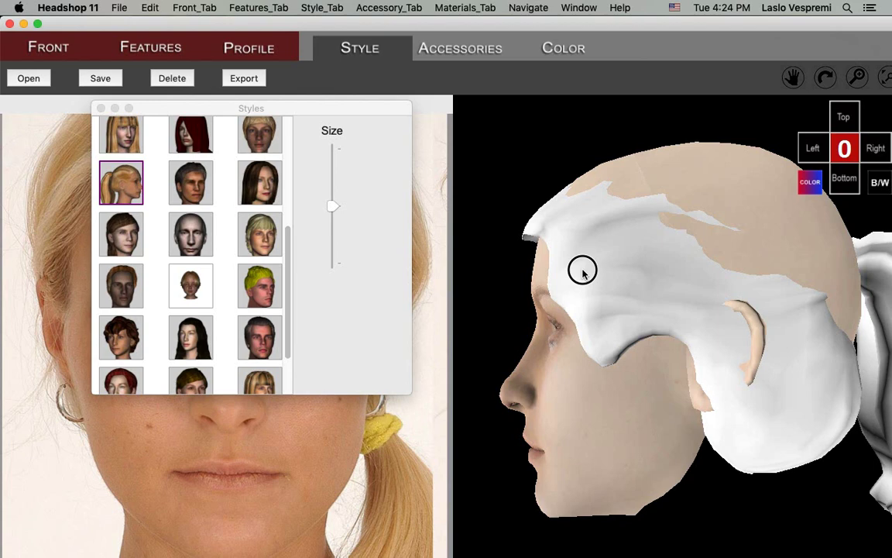
mouse_move(584, 273)
mouse_down()
mouse_move(582, 243)
mouse_move(609, 243)
mouse_up()
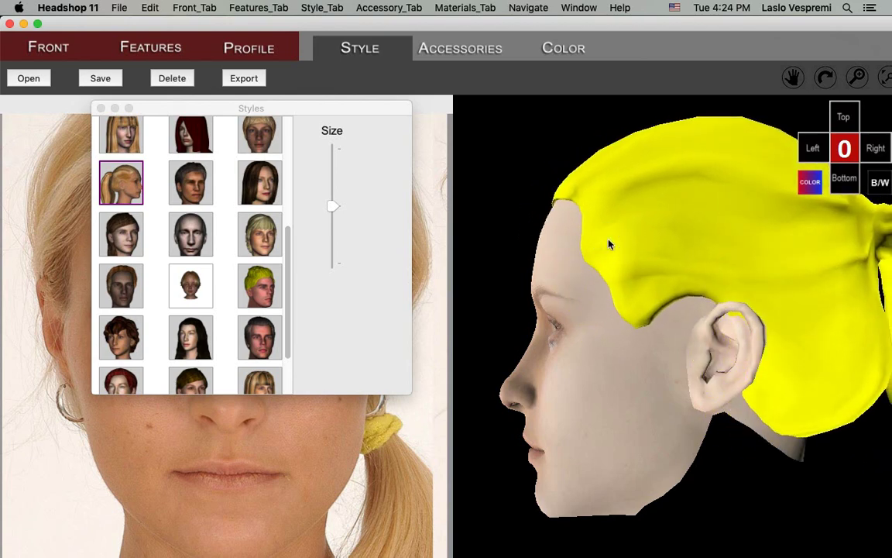
click(830, 85)
drag(665, 325, 852, 353)
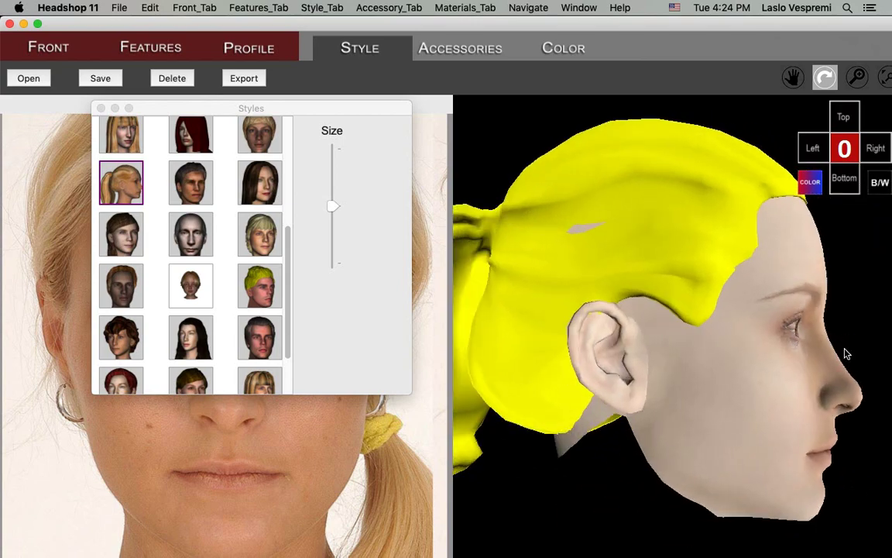
click(332, 206)
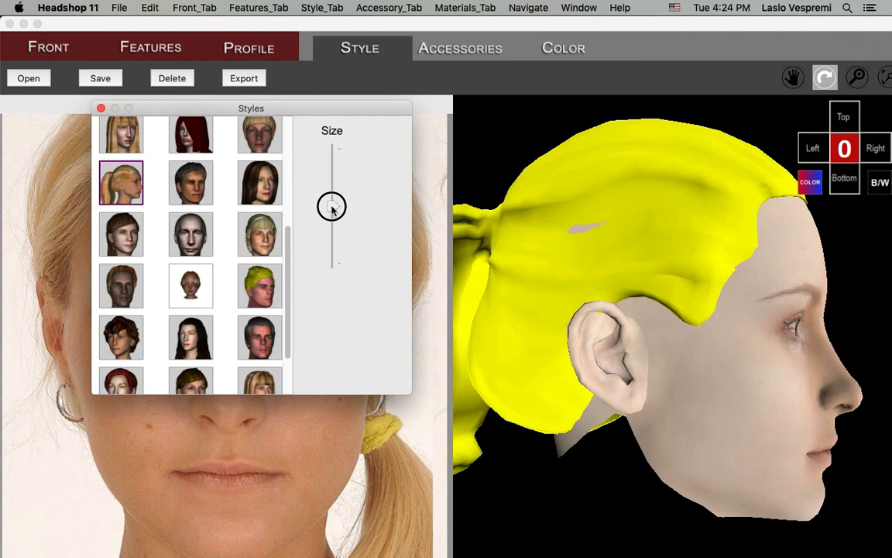
drag(332, 206, 333, 203)
Step: Reshape the hairline from left, right and front views, then close the Styles panel
click(587, 229)
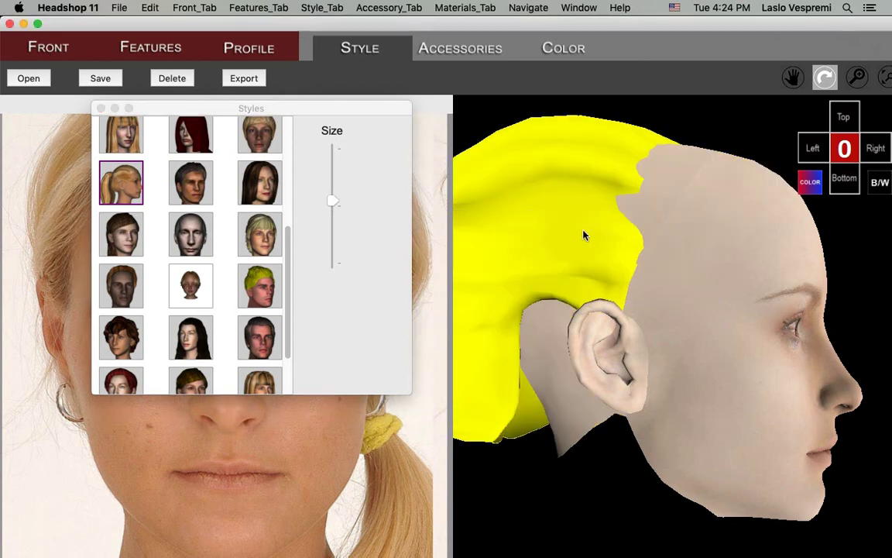
drag(583, 235, 616, 230)
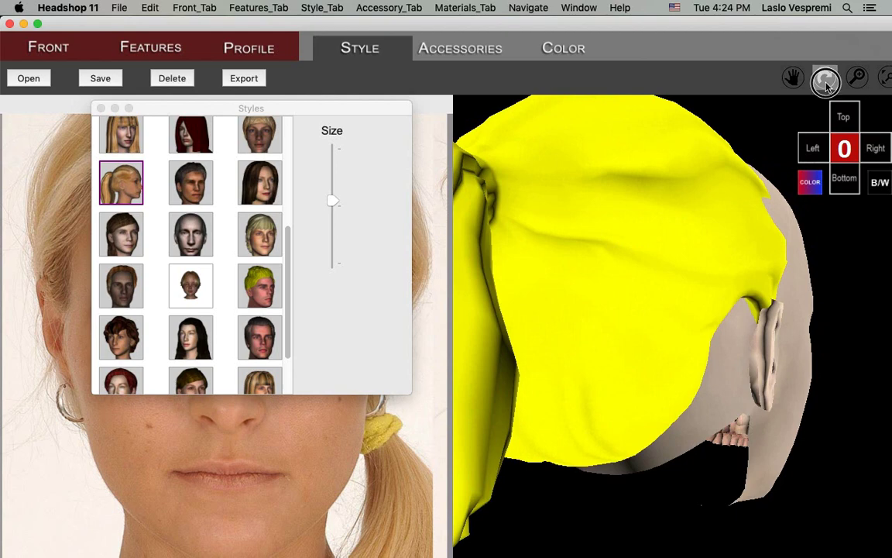
click(813, 146)
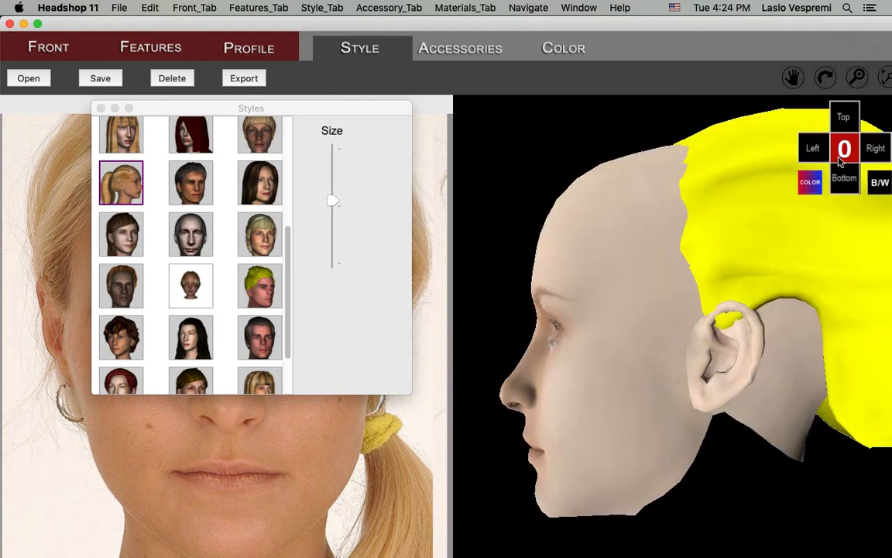
mouse_move(768, 193)
mouse_down()
mouse_move(694, 187)
mouse_move(717, 202)
mouse_up()
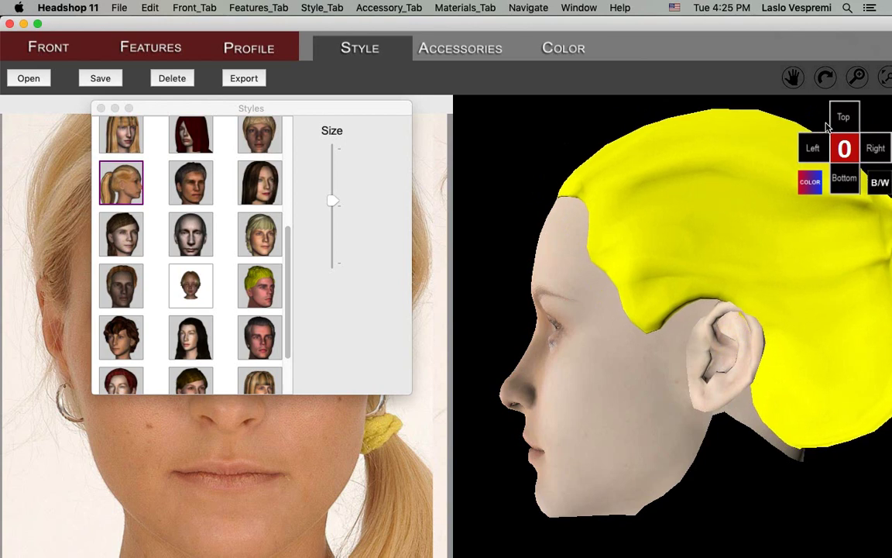
click(876, 148)
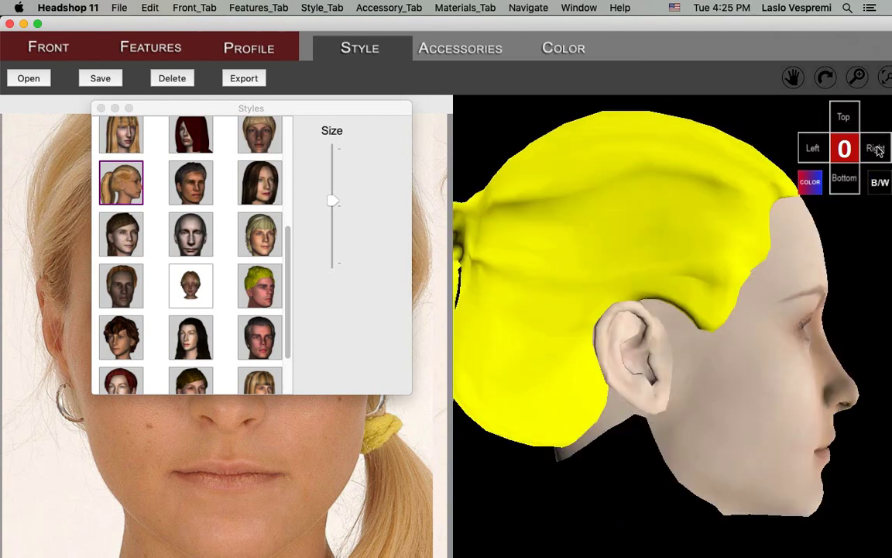
click(846, 122)
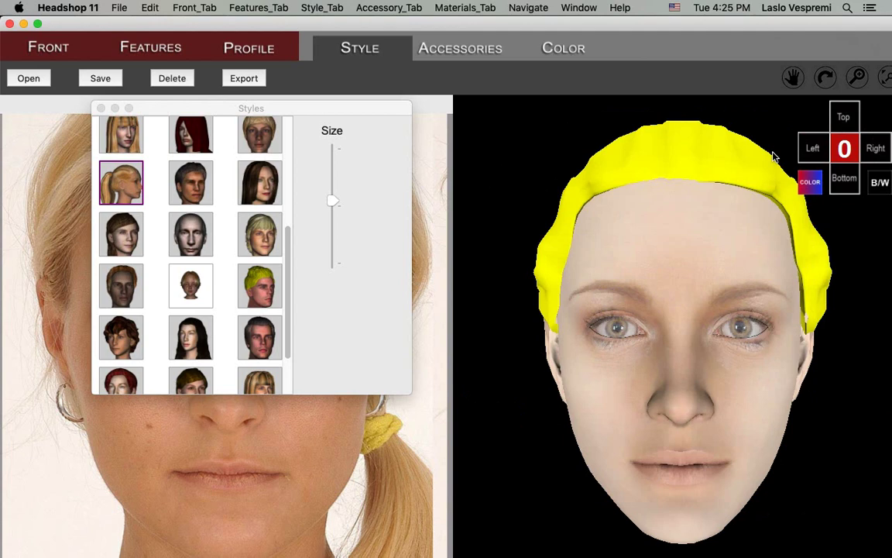
drag(758, 168, 755, 165)
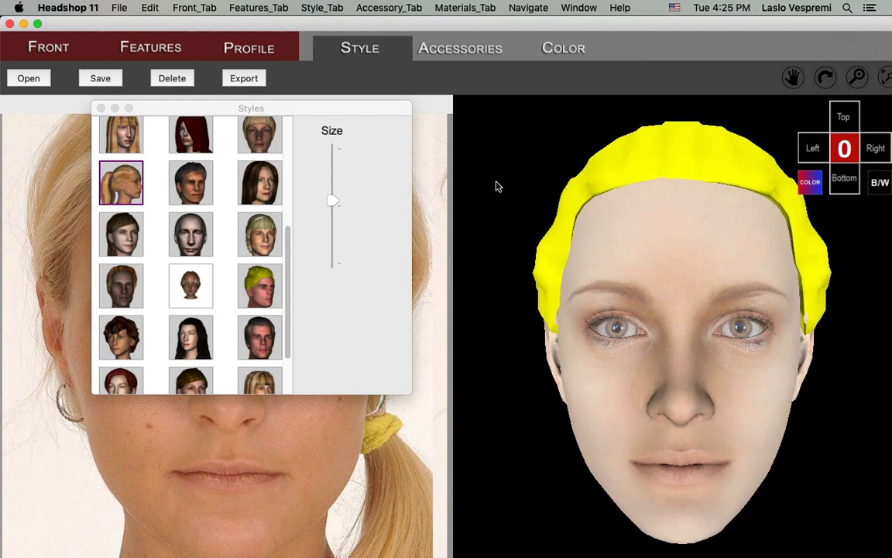
click(101, 109)
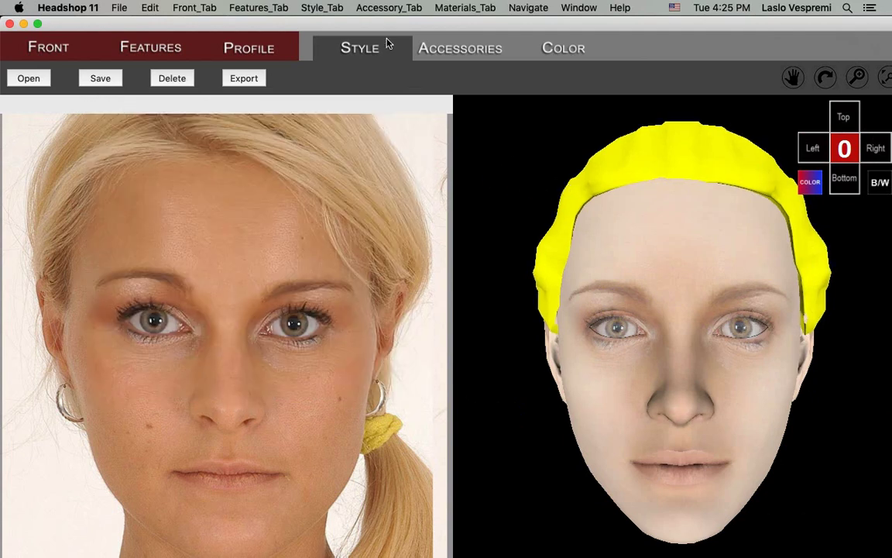
Step: Apply the first light blonde texture from the Color tab's Materials swatches to the hair
click(567, 51)
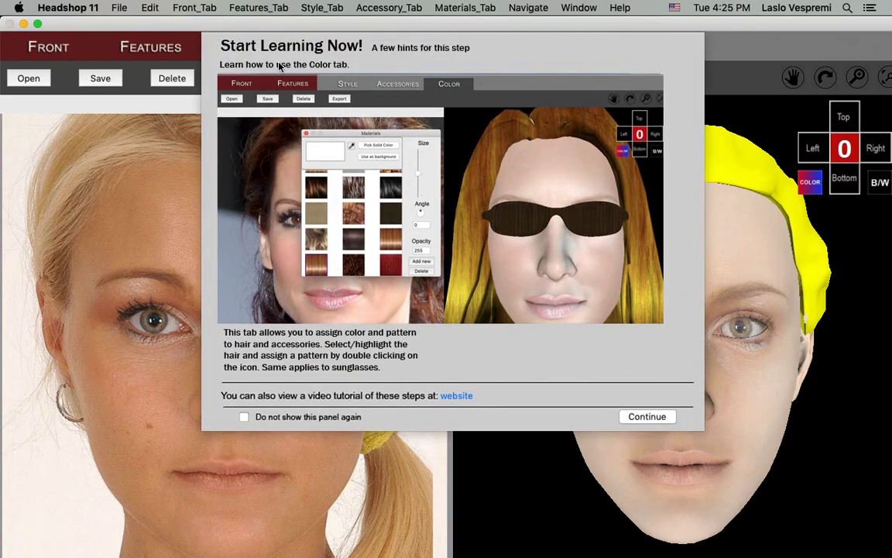
click(657, 419)
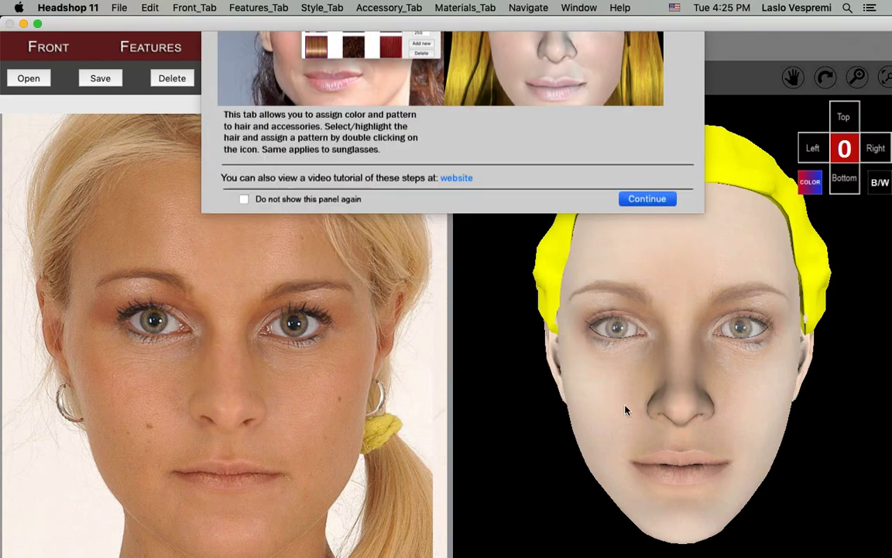
click(28, 78)
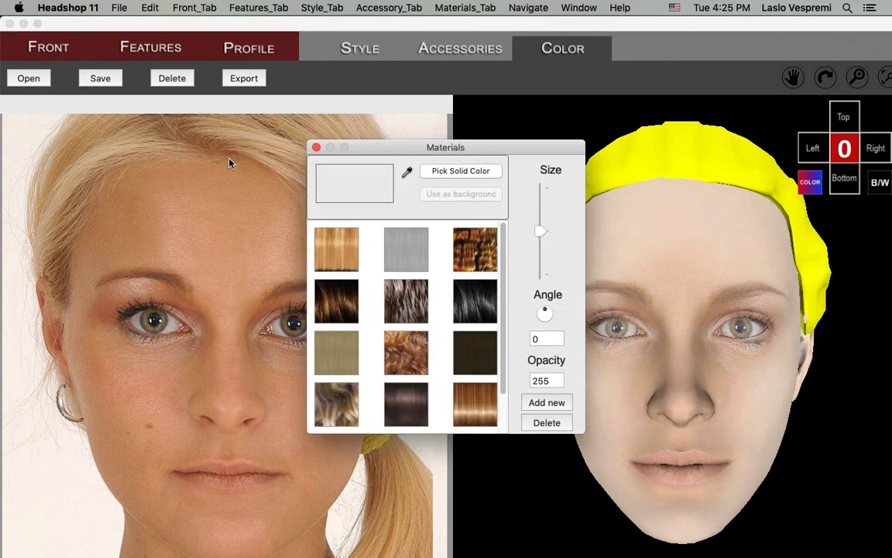
click(351, 254)
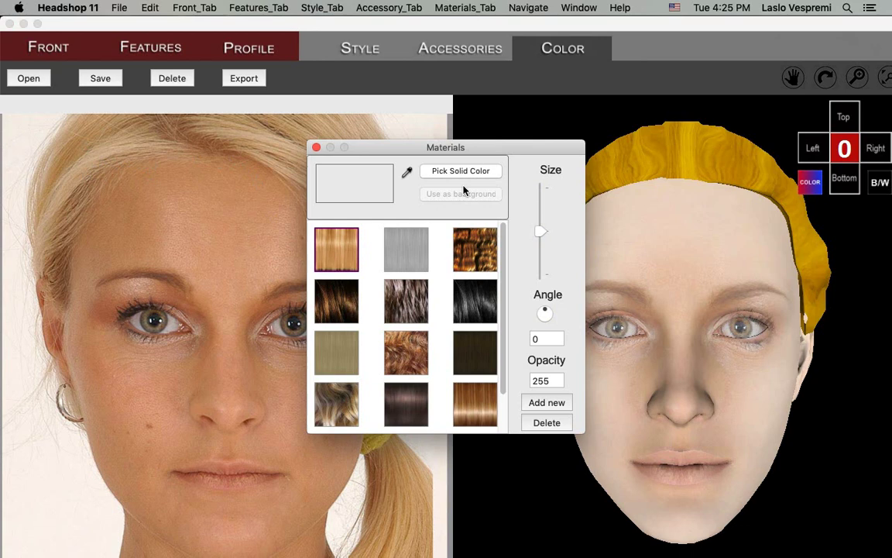
click(316, 147)
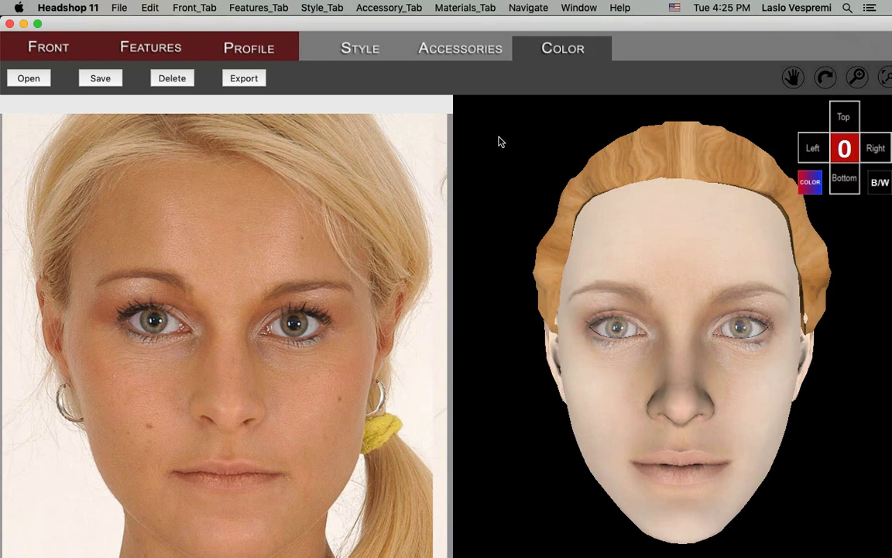
Step: Export the project into a new vid3Gen8 folder in Test84 and quit Headshop
click(242, 79)
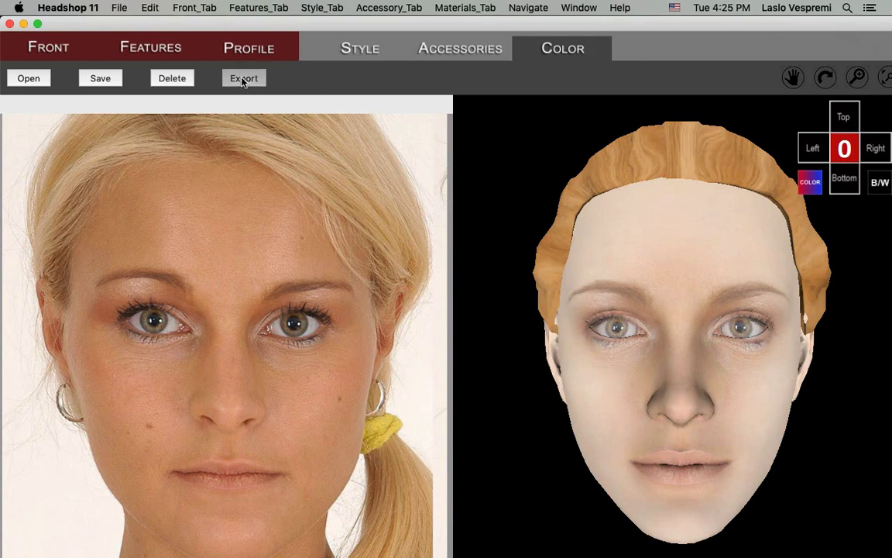
key(super+shift+n)
text(vid3Gen8)
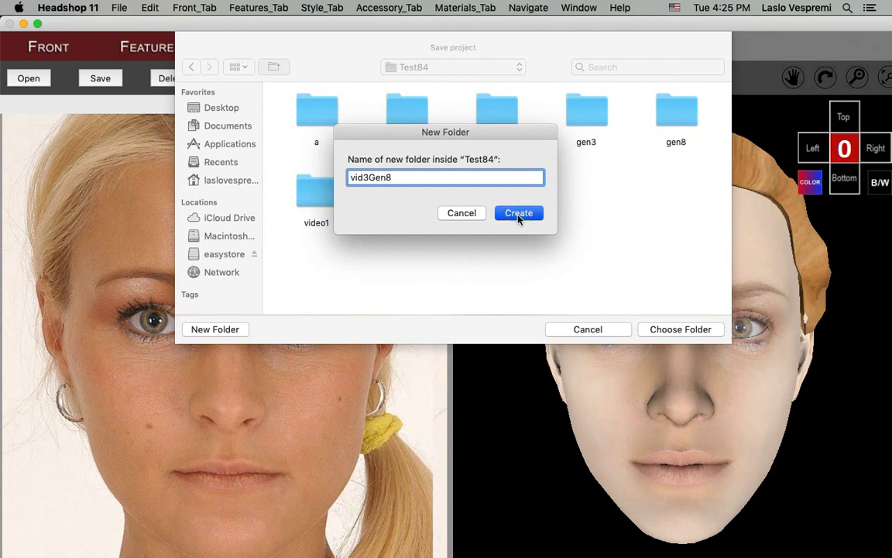
click(518, 219)
click(666, 329)
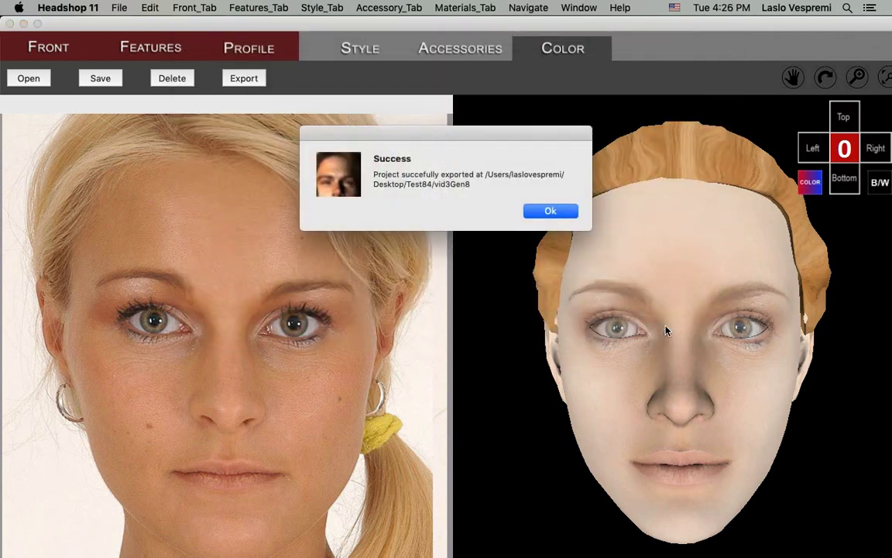
click(542, 213)
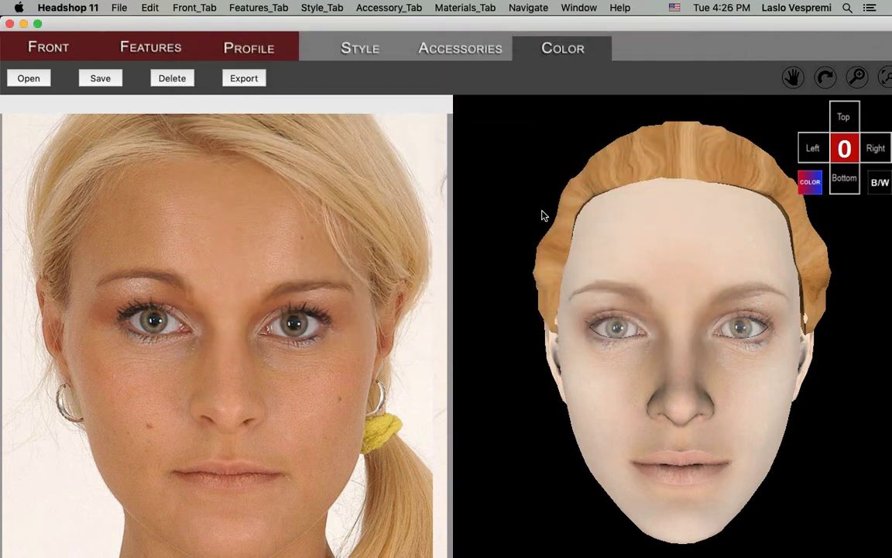
click(58, 9)
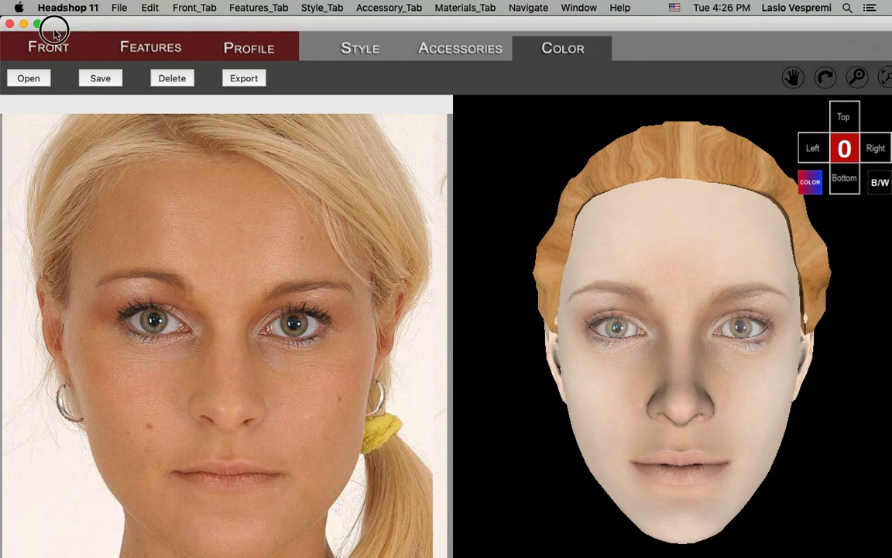
Step: Back in DAZ Studio, show the Parameters pane and launch Morph Loader Pro
click(24, 116)
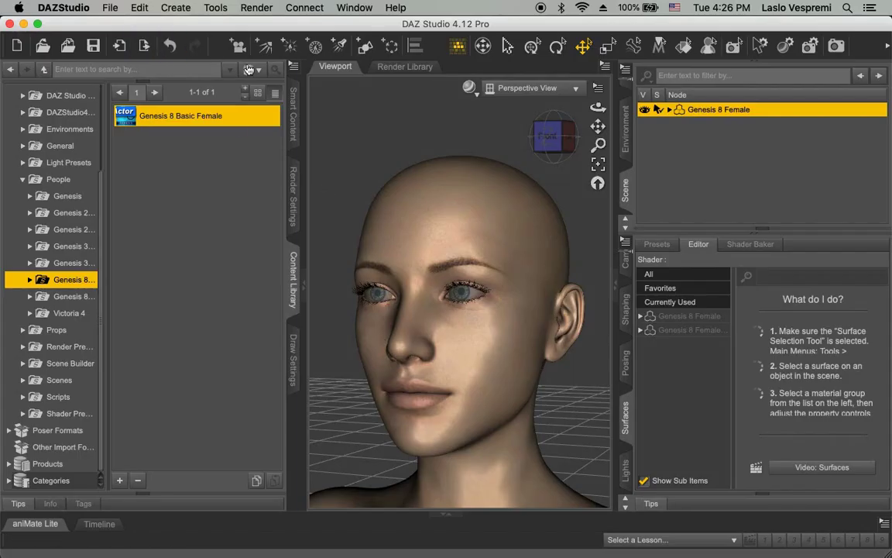
click(625, 496)
click(628, 288)
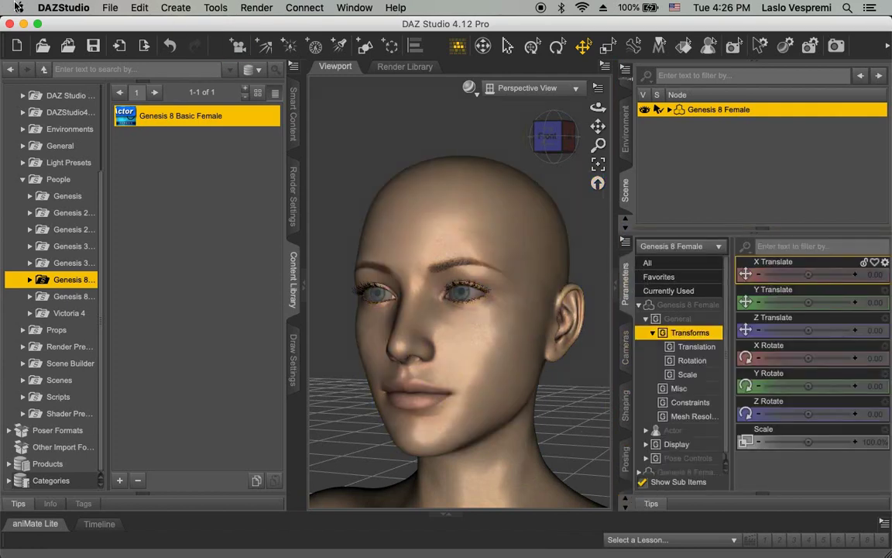
click(141, 9)
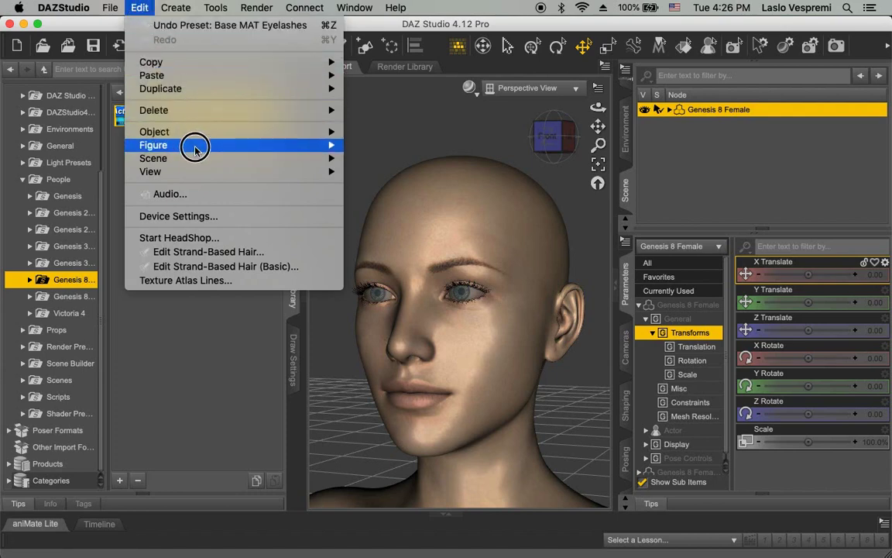
mouse_move(193, 145)
click(416, 189)
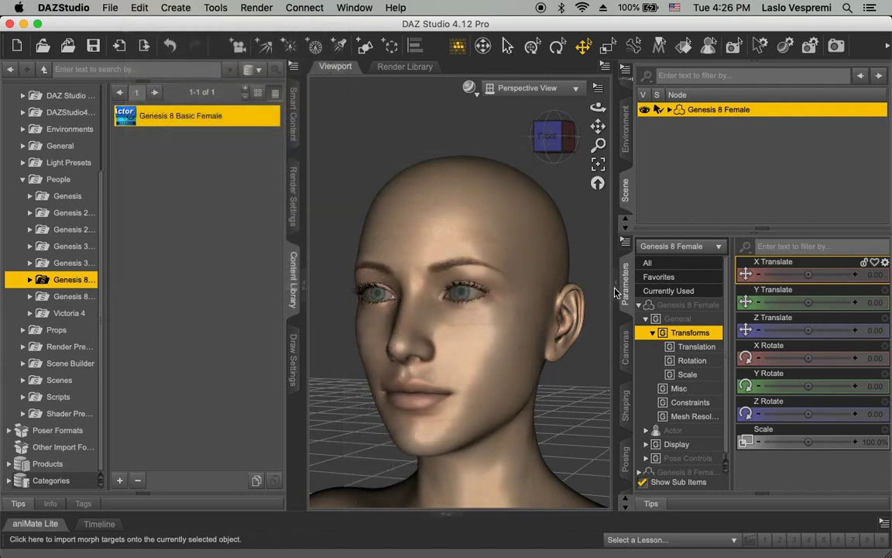
Step: Add Headshop project.obj from Test84/vid3Gen8 to the morph file list
click(403, 242)
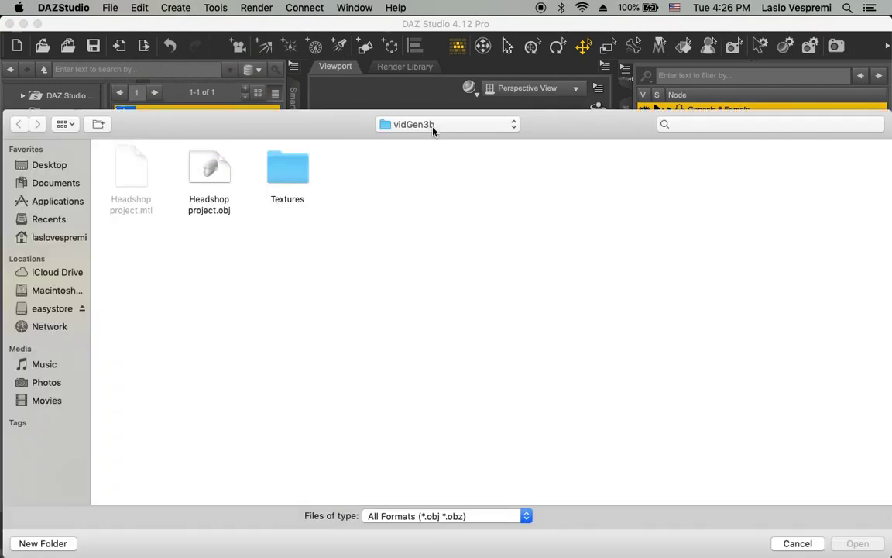
click(432, 127)
click(419, 141)
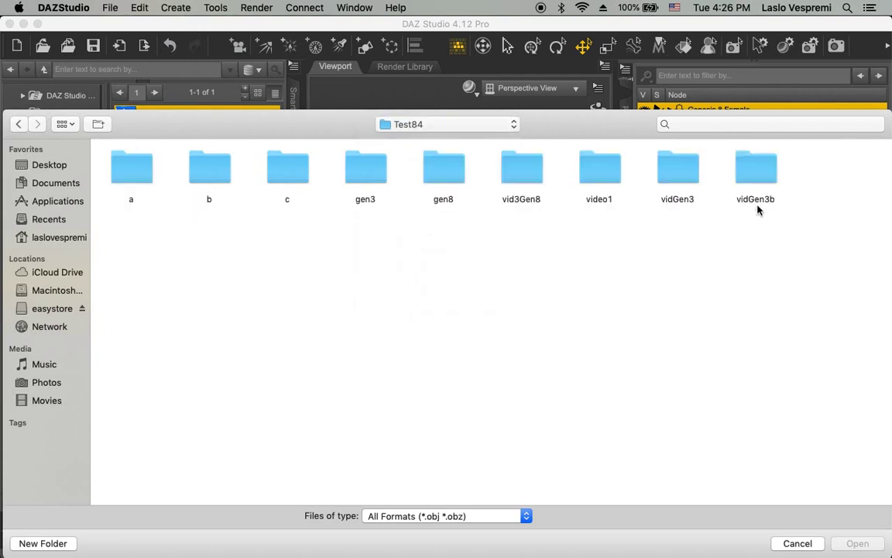
double_click(528, 180)
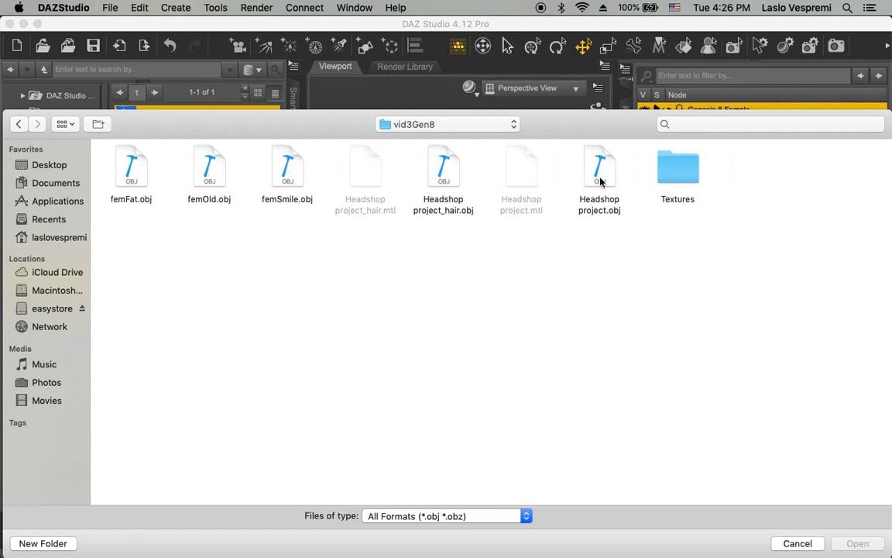
click(600, 182)
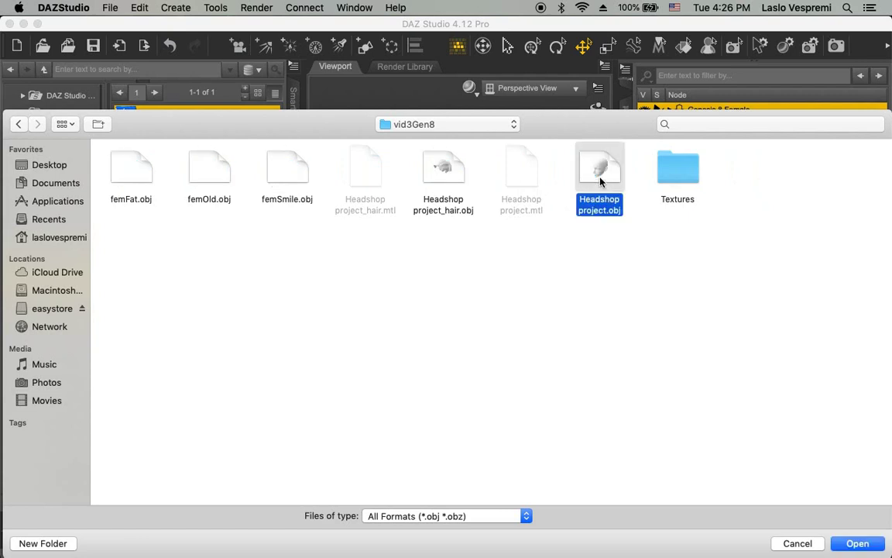
click(856, 544)
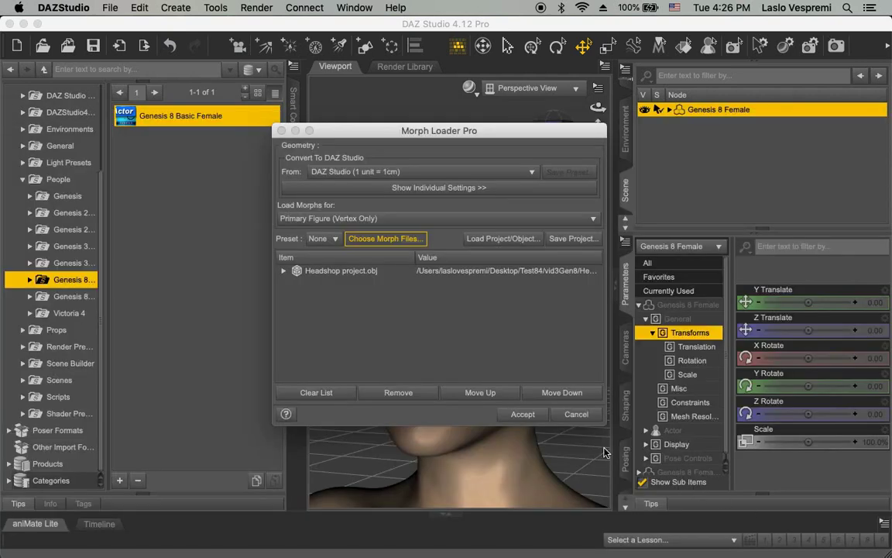
Step: Finish loading the Headshop project morph, dial it to 62.9%, and check the head's profile
click(532, 419)
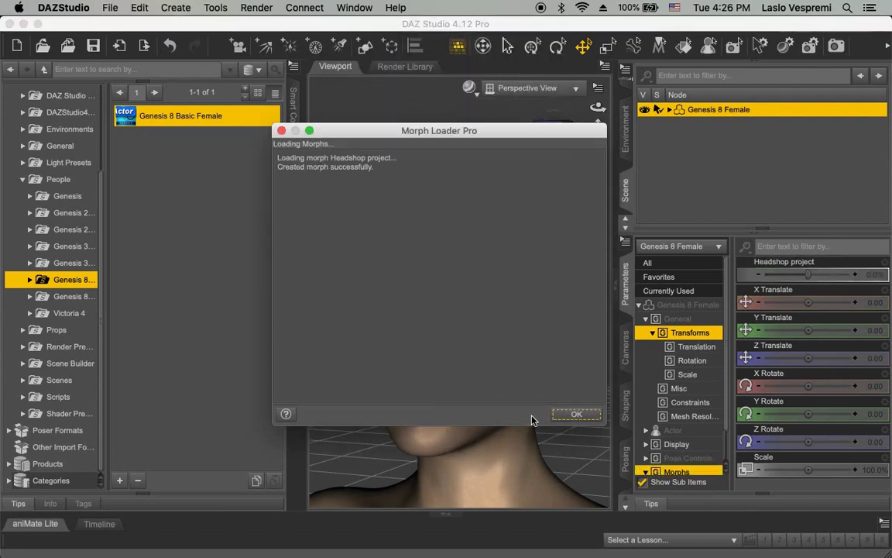
click(576, 415)
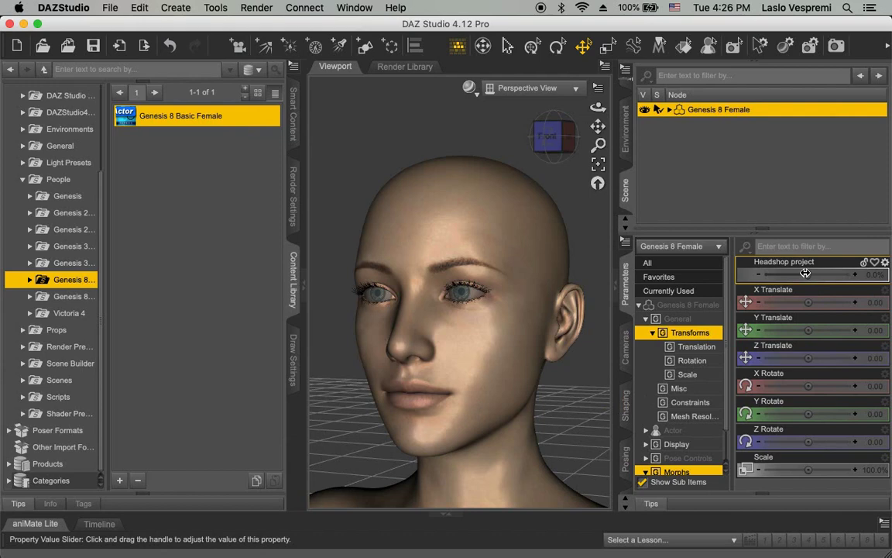
drag(805, 273, 833, 277)
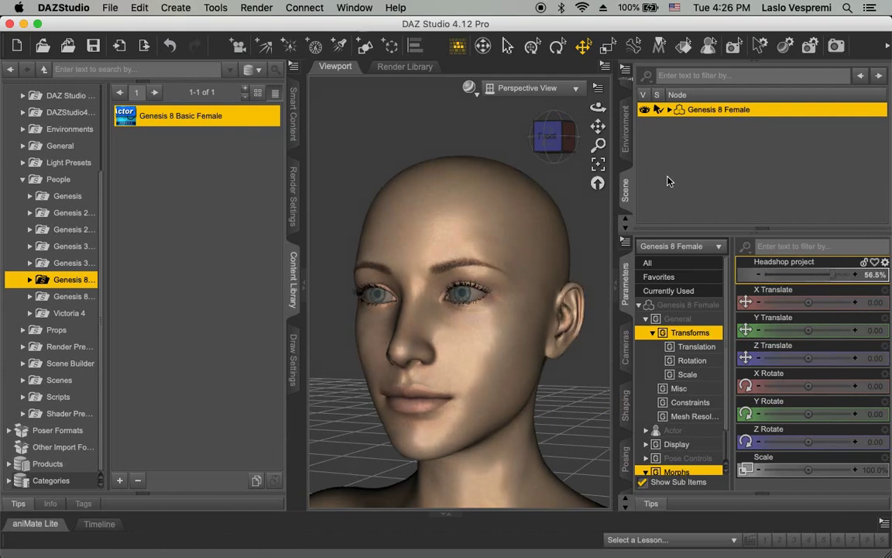
drag(598, 107, 355, 76)
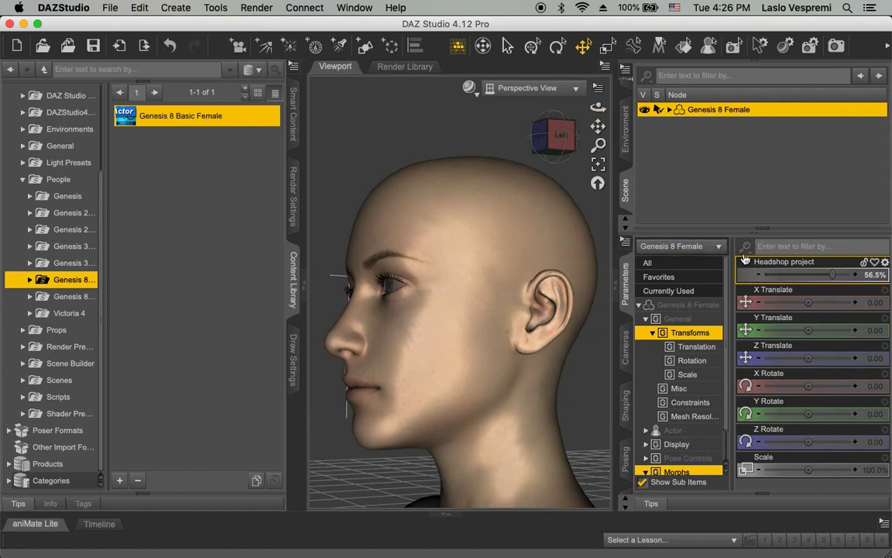
mouse_move(833, 275)
mouse_down()
mouse_move(868, 275)
mouse_move(802, 275)
mouse_move(843, 276)
mouse_move(834, 276)
mouse_up()
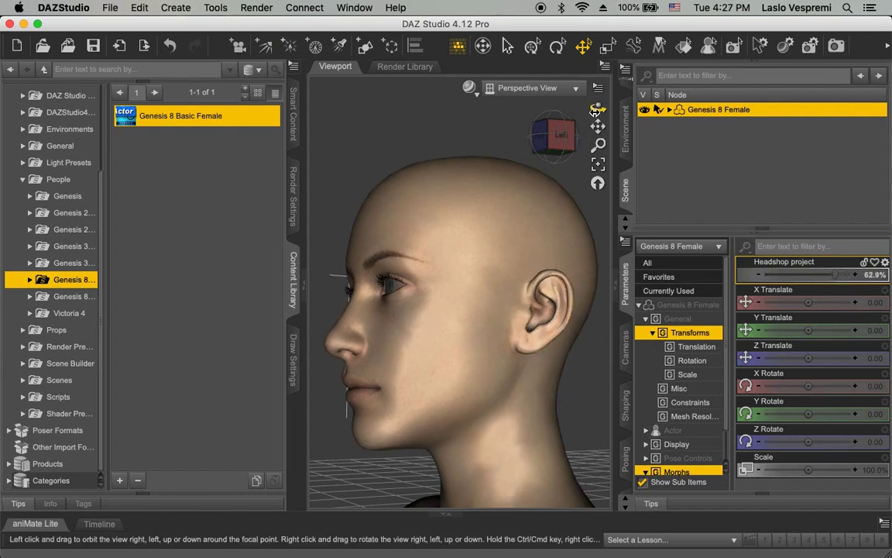
drag(597, 110, 802, 126)
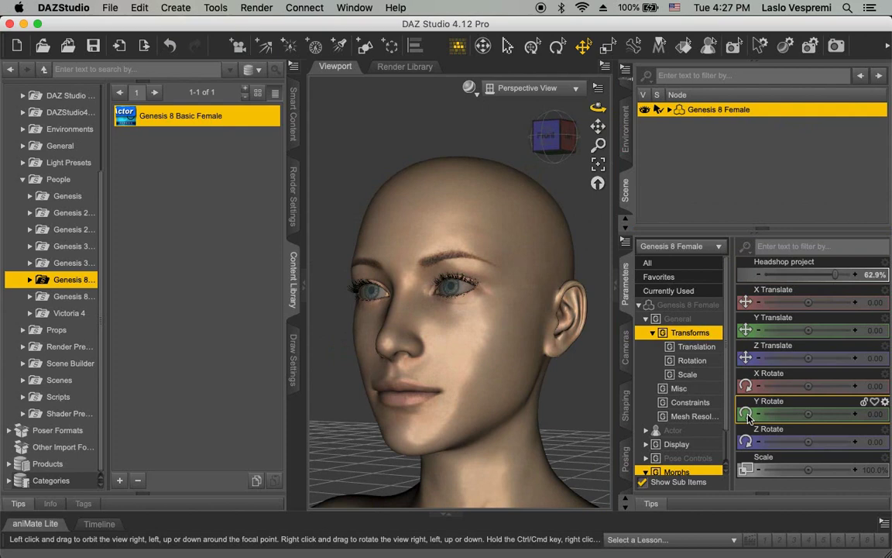
Step: Load the femFat, femOld and femSmile OBJ files as morphs through Morph Loader Pro
click(139, 8)
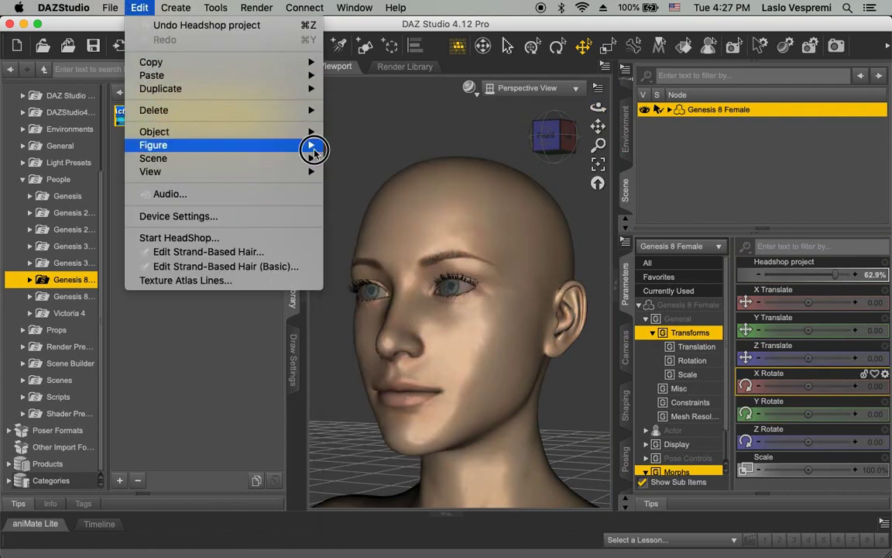
mouse_move(313, 151)
click(357, 182)
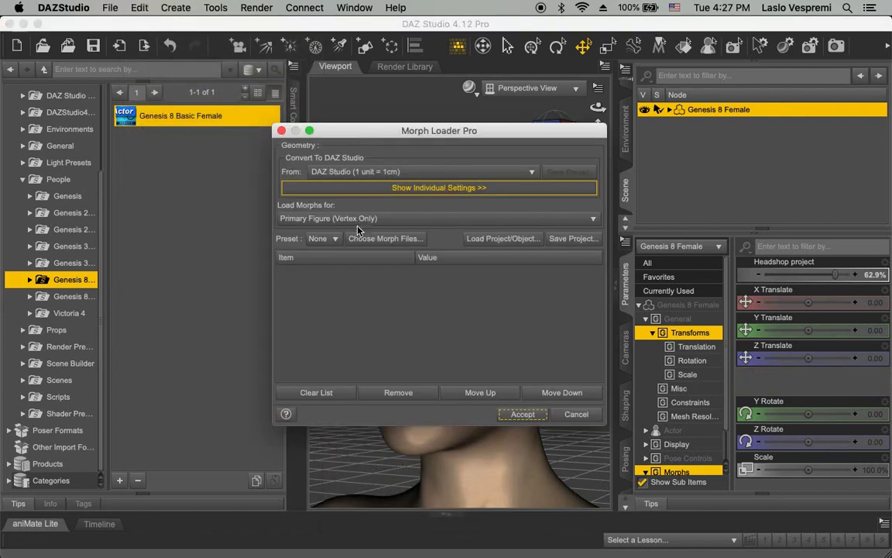
click(372, 240)
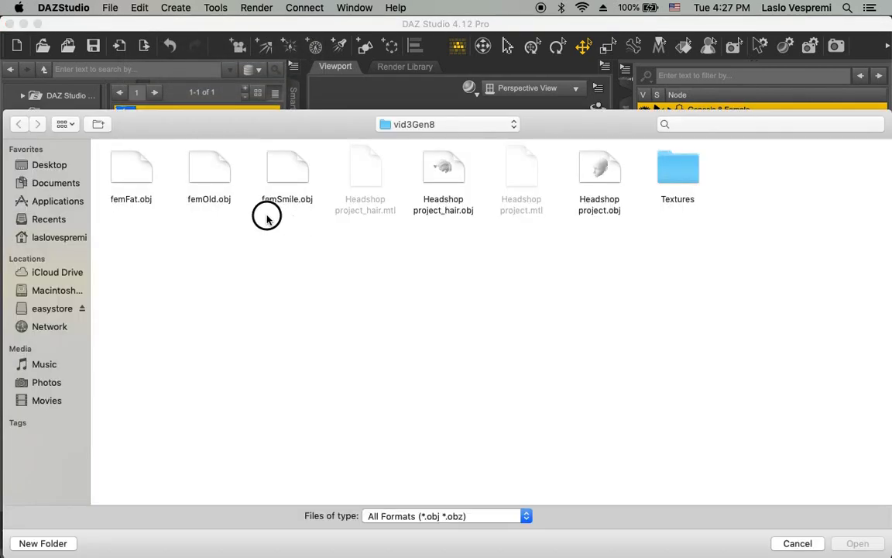
drag(266, 220, 140, 188)
click(857, 543)
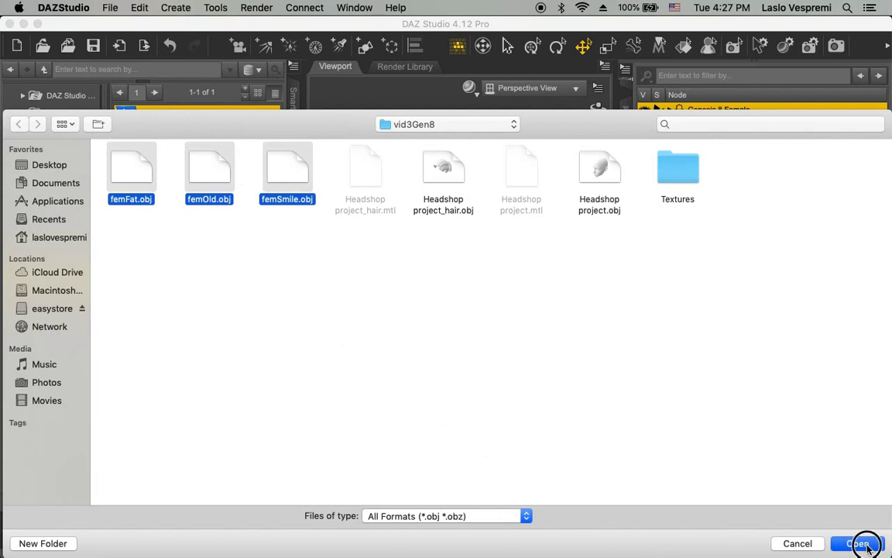
click(513, 414)
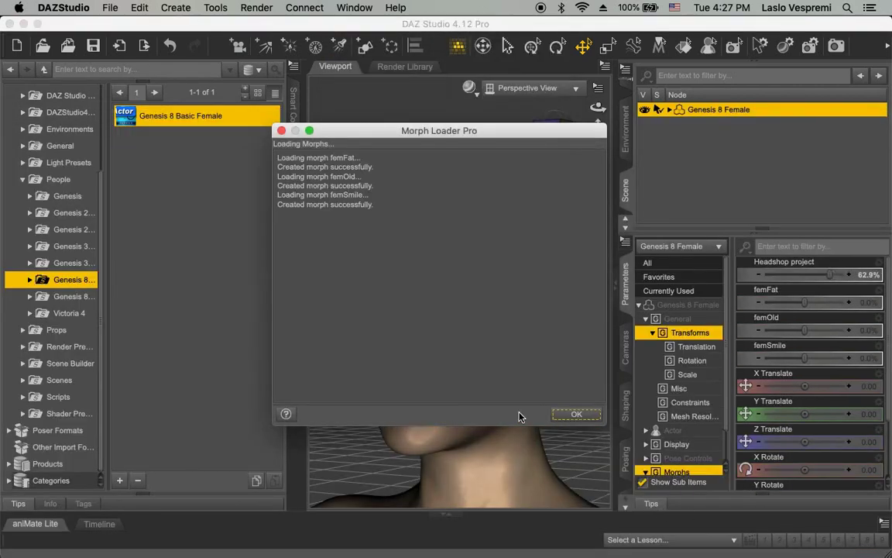
click(576, 415)
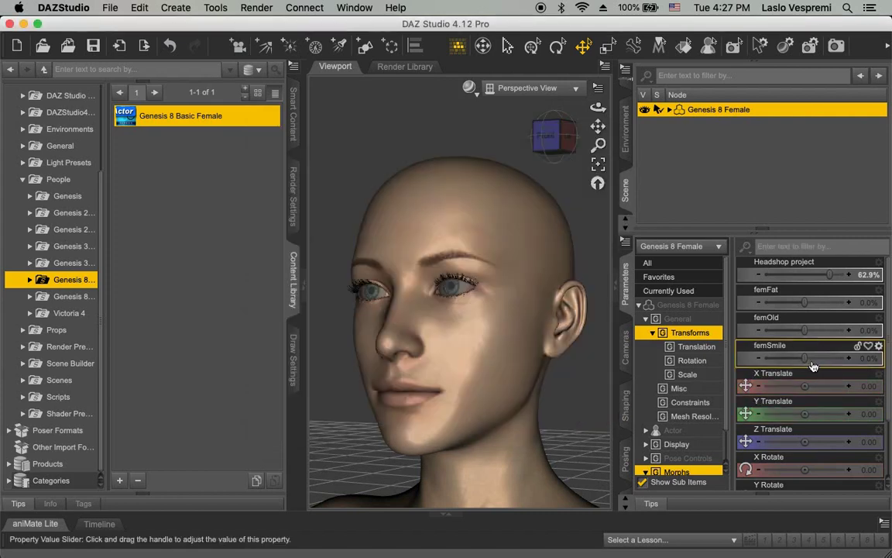
Step: Set femSmile to 28.7% and return femOld to 0%
mouse_move(806, 357)
mouse_down()
mouse_move(828, 361)
mouse_move(808, 362)
mouse_move(817, 364)
mouse_up()
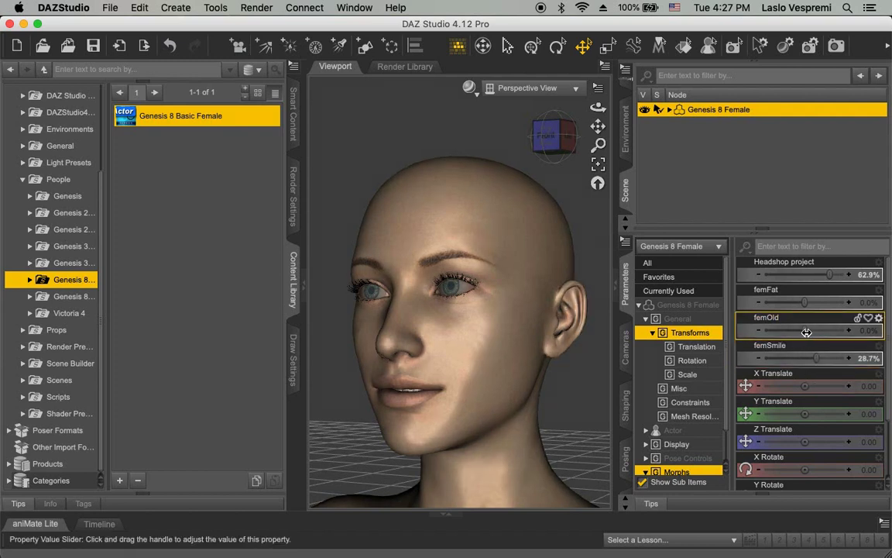
mouse_move(805, 331)
mouse_down()
mouse_move(853, 331)
mouse_move(756, 337)
mouse_move(819, 333)
mouse_up()
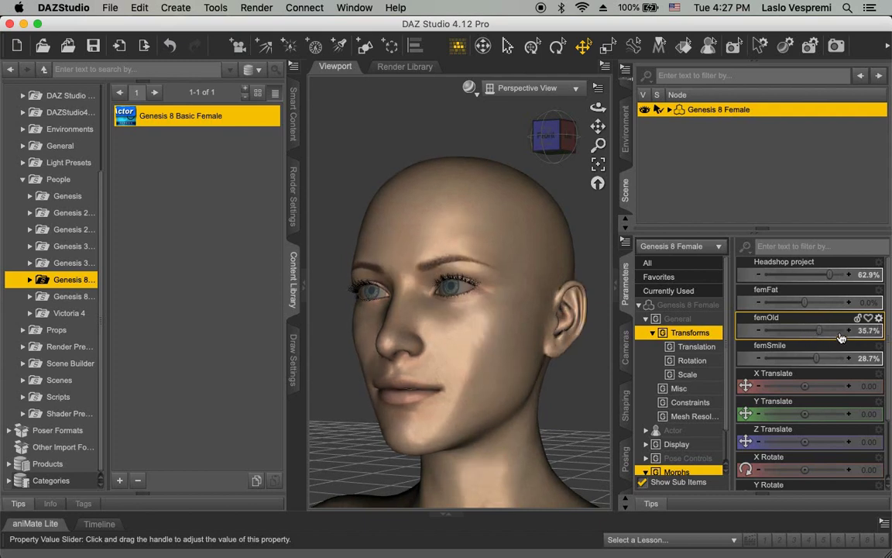
click(865, 330)
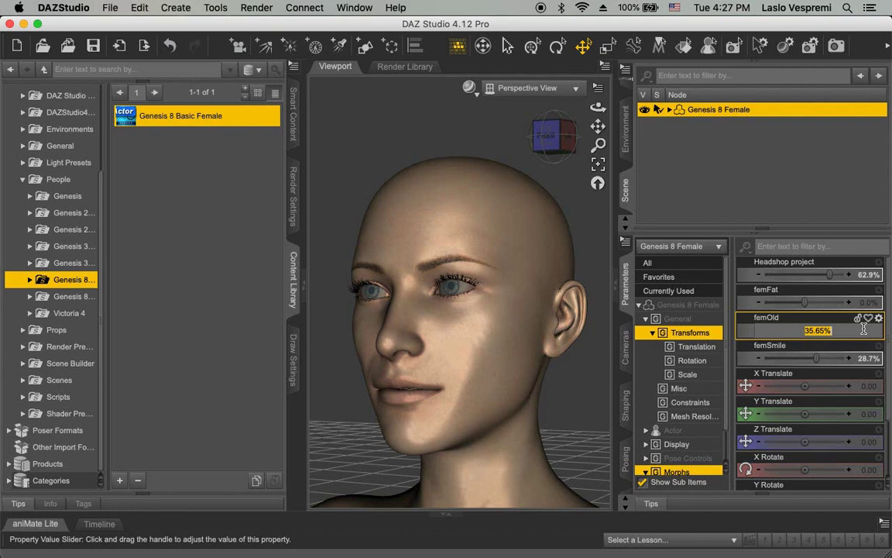
text(0)
key(Return)
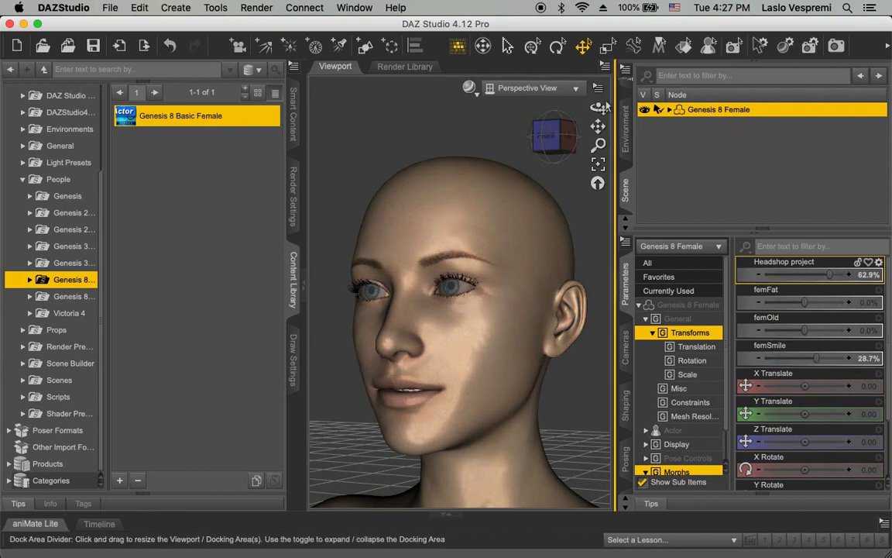
click(625, 509)
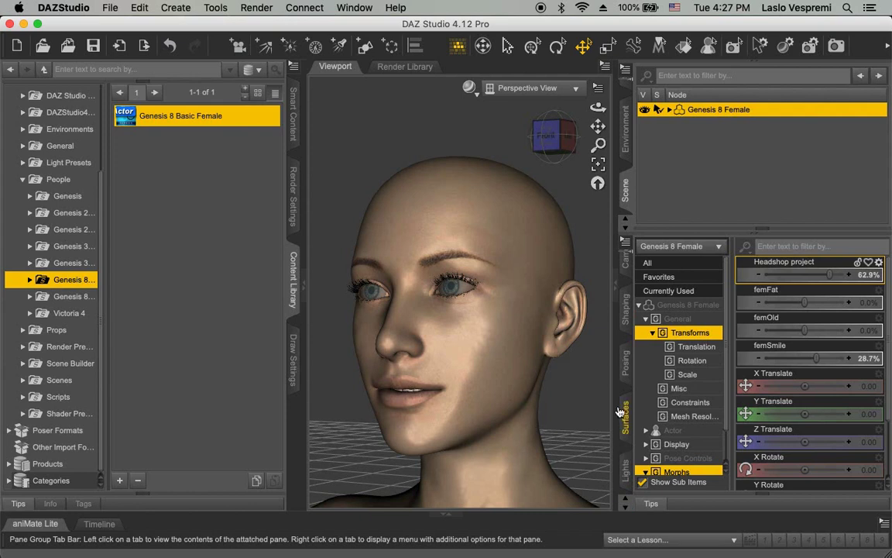
Step: Select the Genesis 8 Female's Face surface and load the Textures-folder face map as its Base Color
click(626, 418)
click(640, 316)
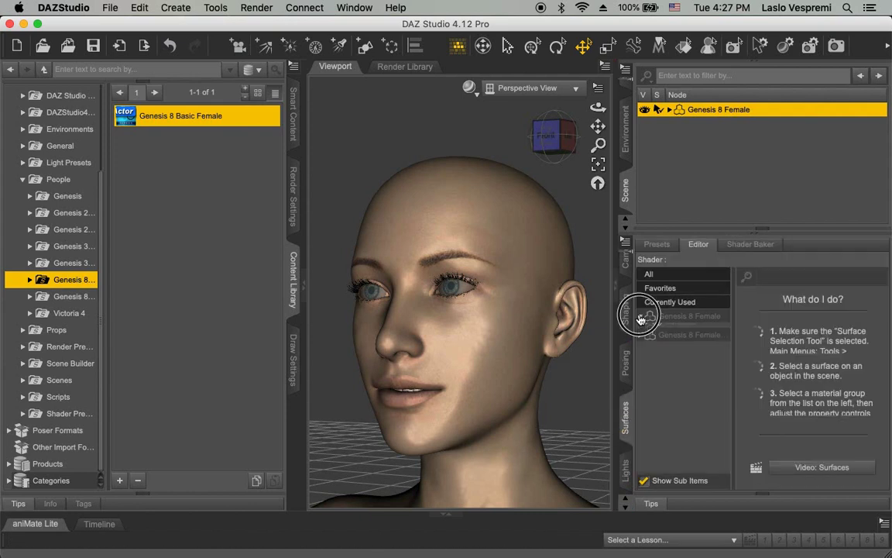
click(647, 385)
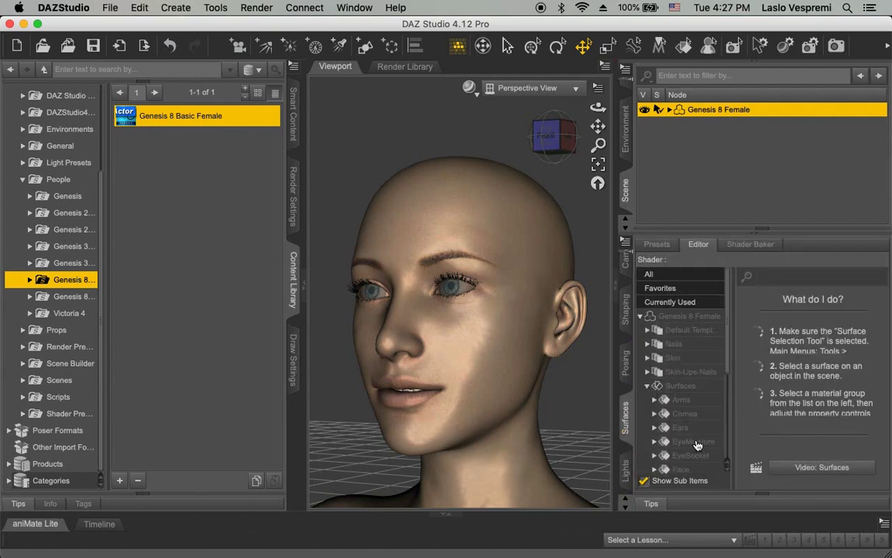
drag(732, 308, 728, 424)
click(686, 370)
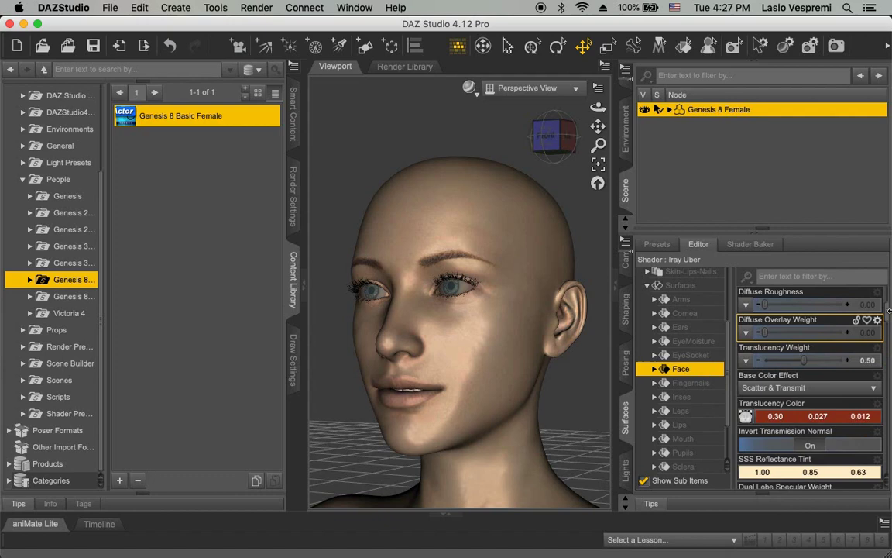
scroll(876, 298, up, 3)
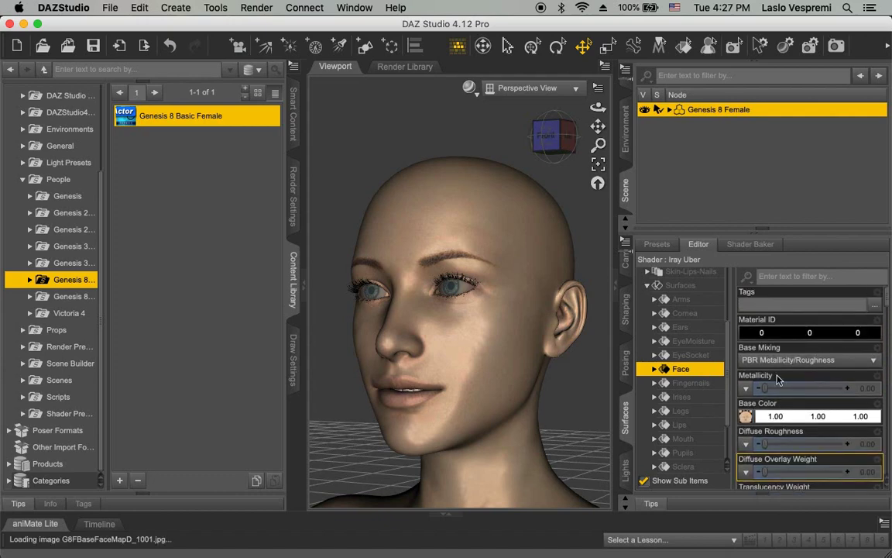
click(745, 418)
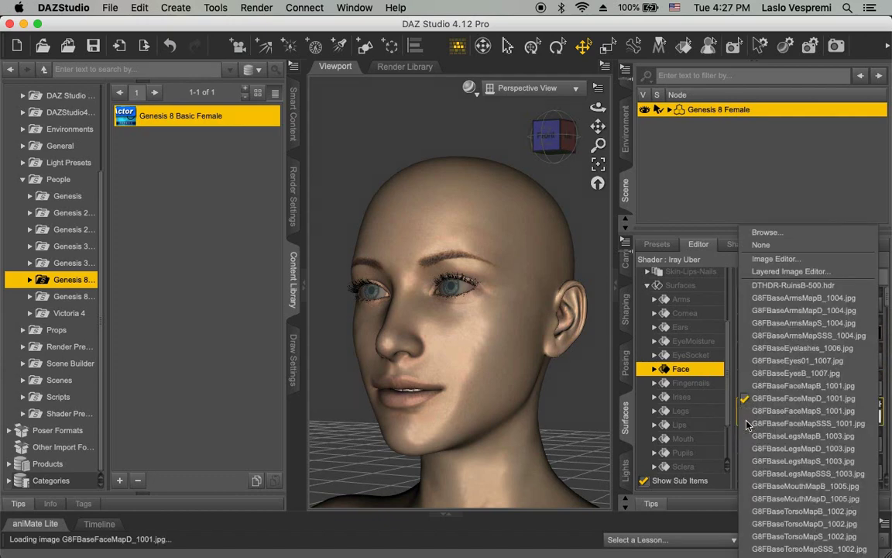
click(802, 235)
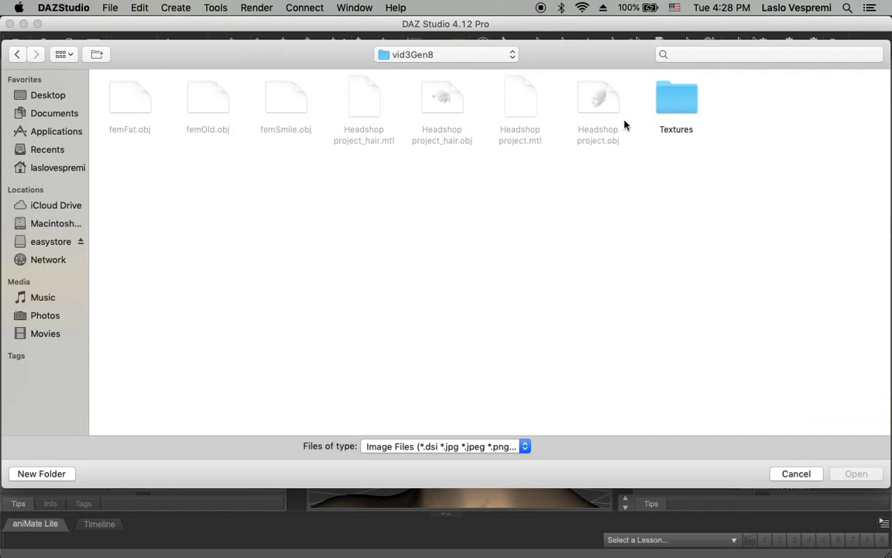
double_click(664, 107)
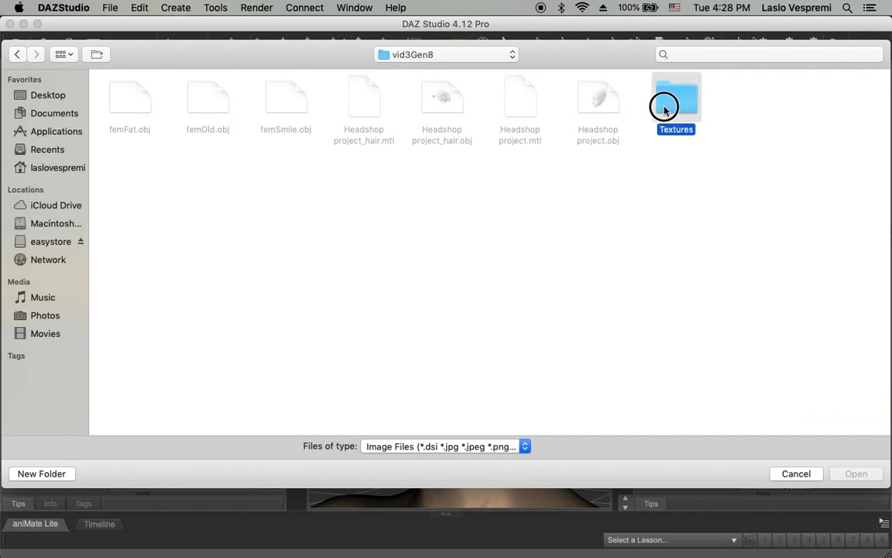
double_click(287, 99)
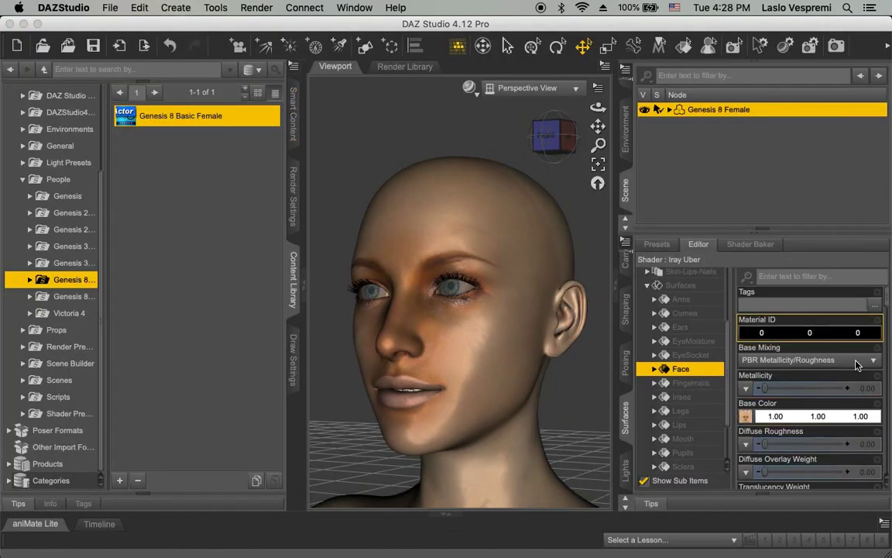
Step: Apply G8FBaseFaceMapD_1001_smoothed.jpg as the Lips Base Color
click(681, 425)
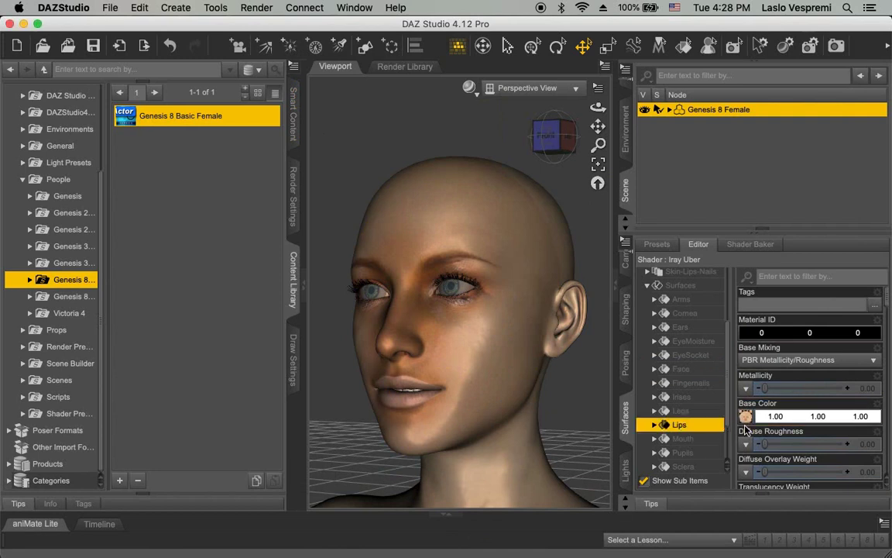
click(747, 419)
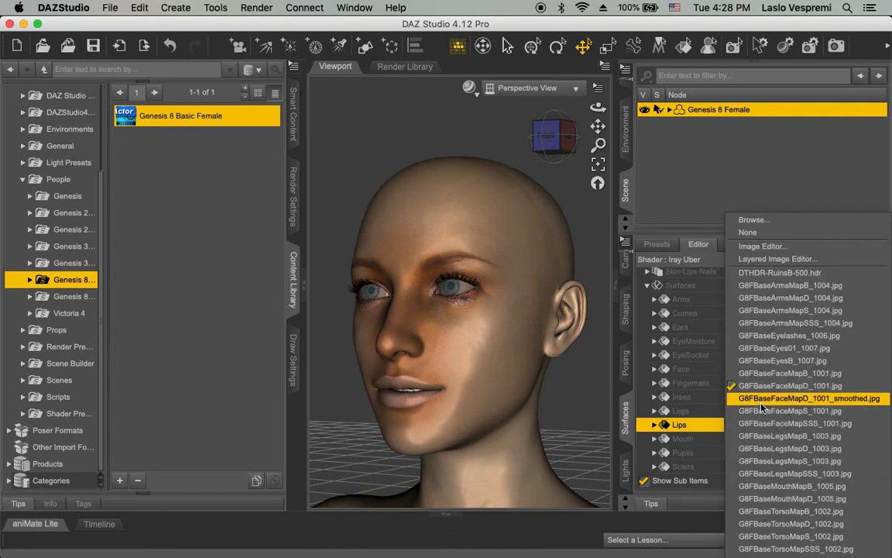
click(822, 399)
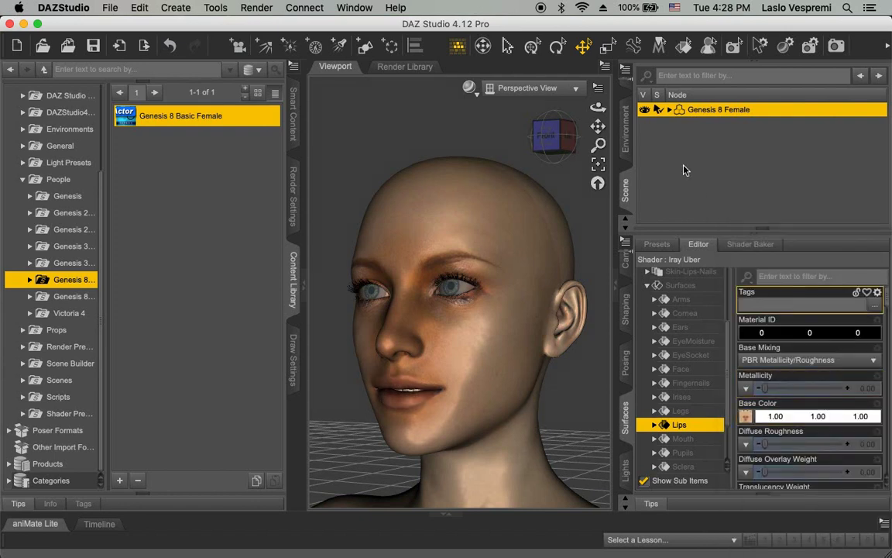
Step: Load the eyes texture onto the Cornea Base Color and review the Irises texture choices
click(685, 313)
click(746, 416)
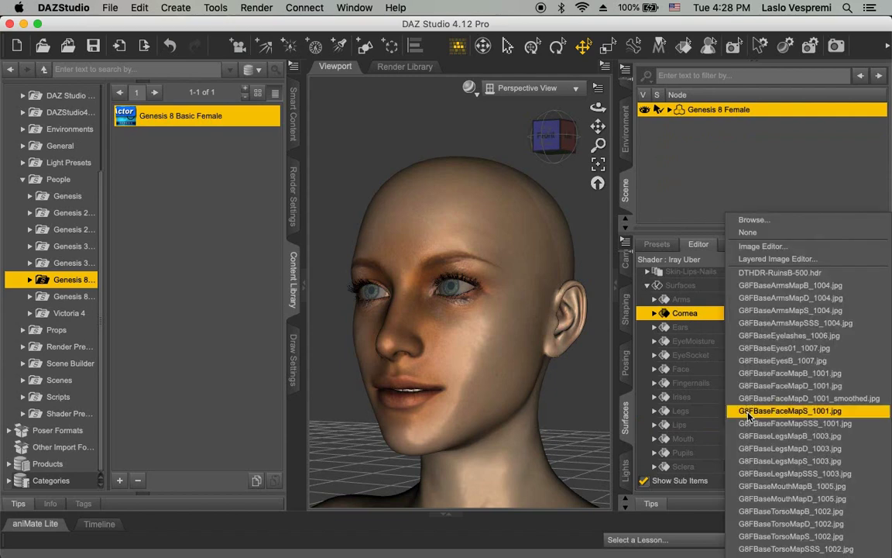
click(752, 220)
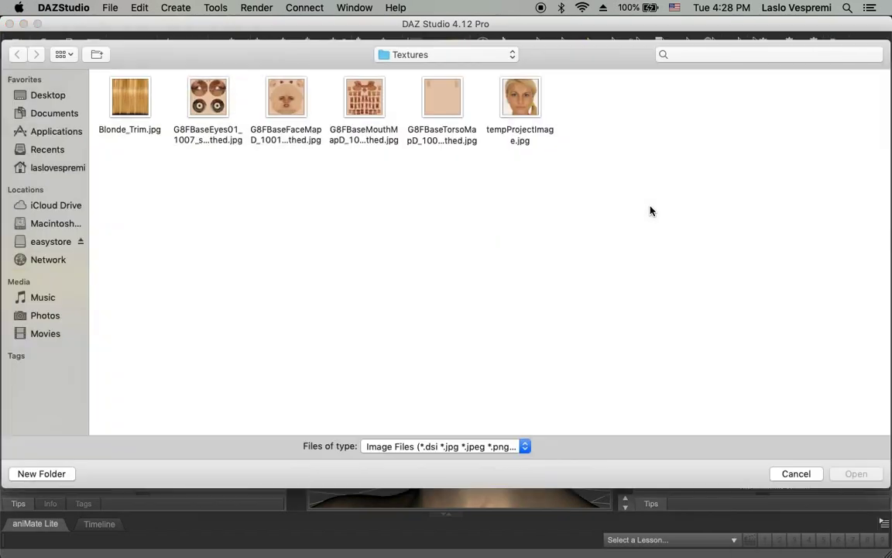
double_click(209, 99)
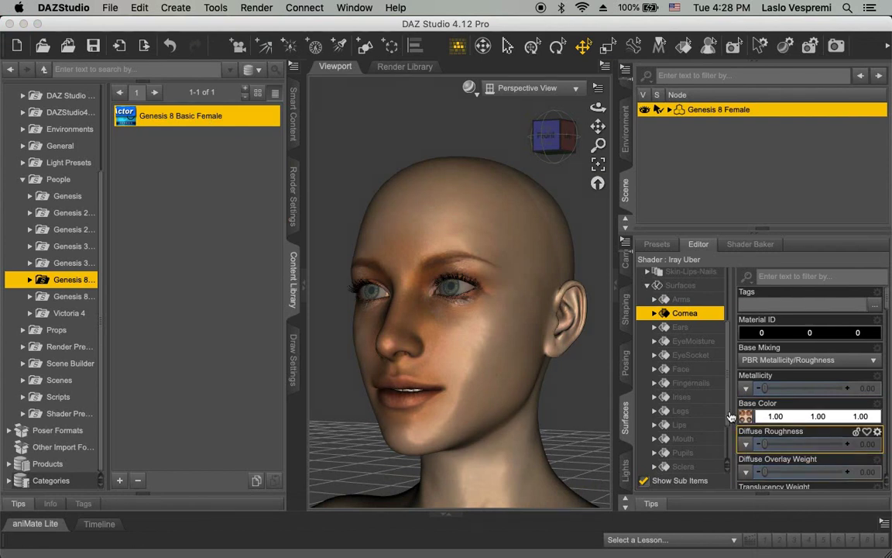
drag(726, 408, 727, 418)
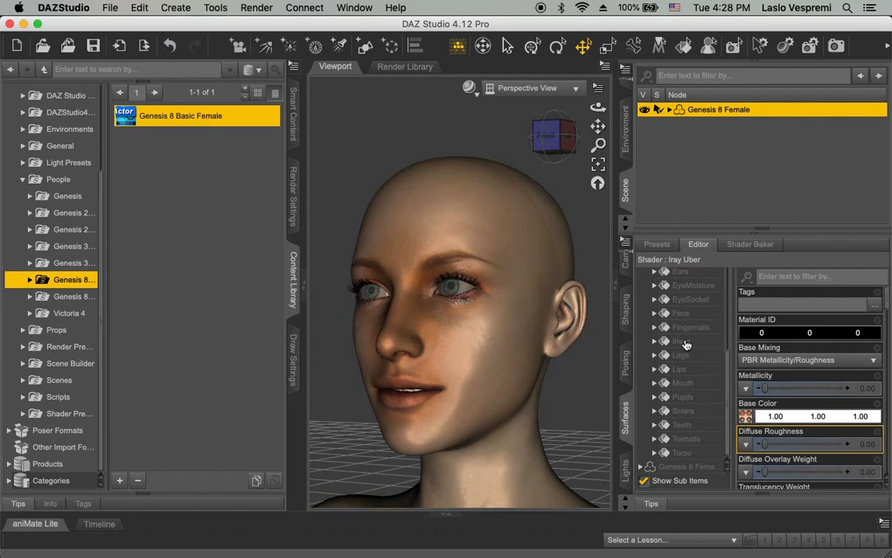
click(681, 342)
click(750, 416)
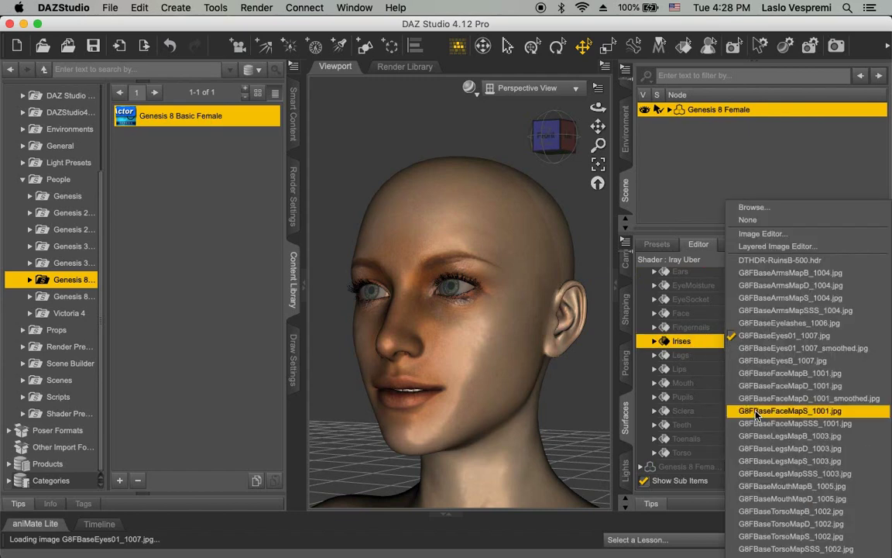
click(701, 321)
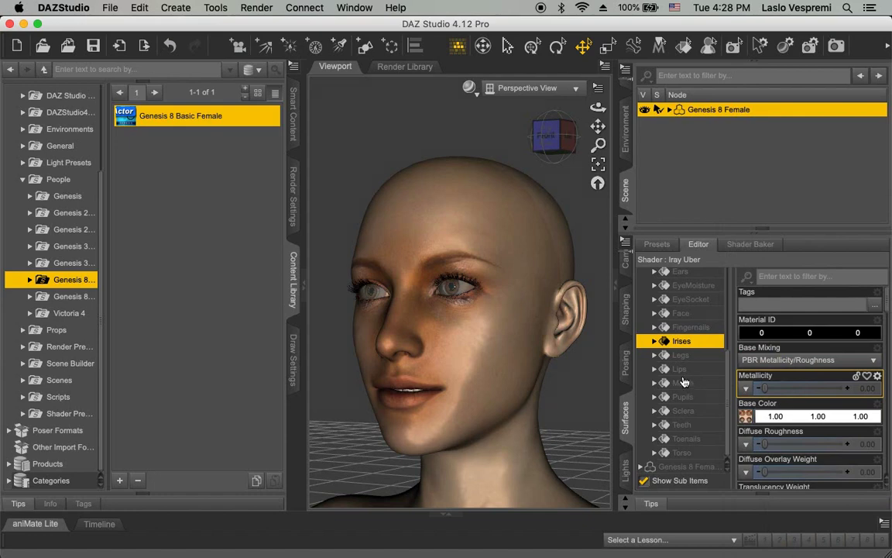
Step: Give Pupils and Sclera the G8FBaseEyes01_1007_smoothed.jpg Base Color, then view the face frontally
click(685, 397)
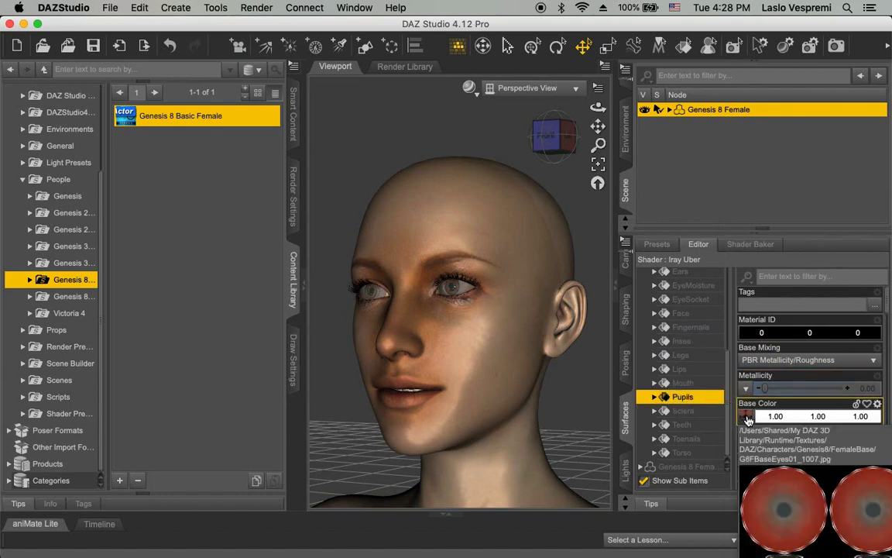
click(745, 416)
click(803, 348)
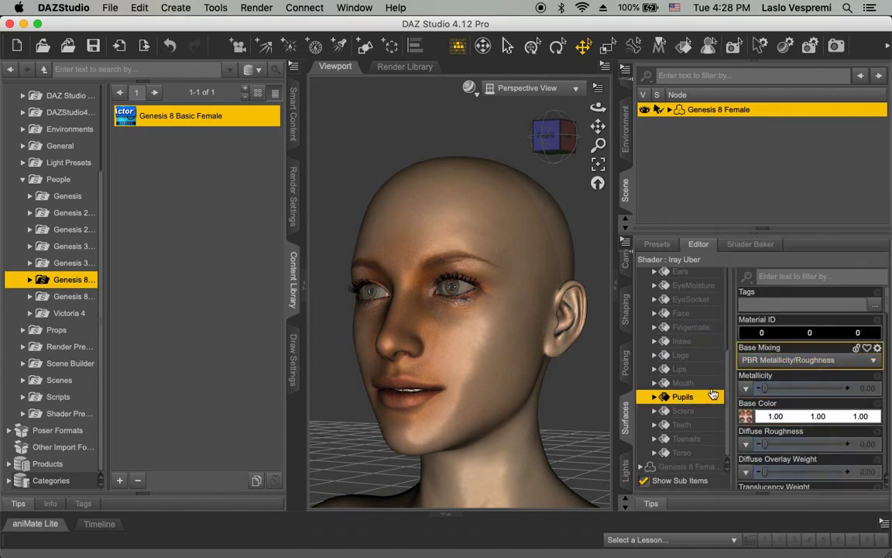
click(684, 410)
click(745, 416)
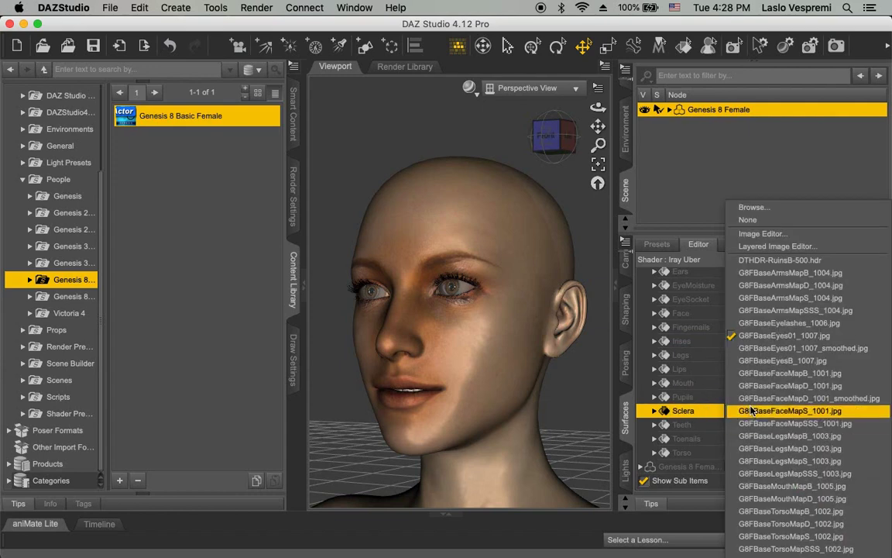
click(763, 349)
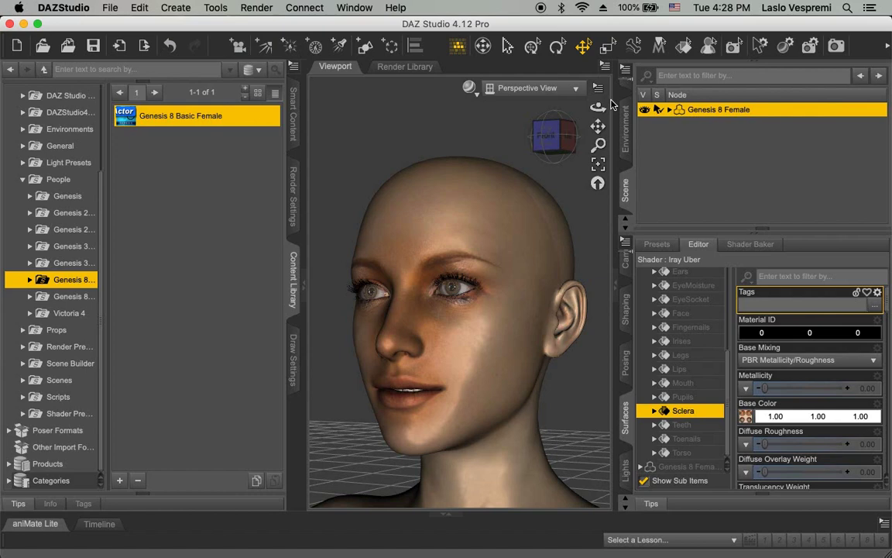
drag(598, 106, 763, 108)
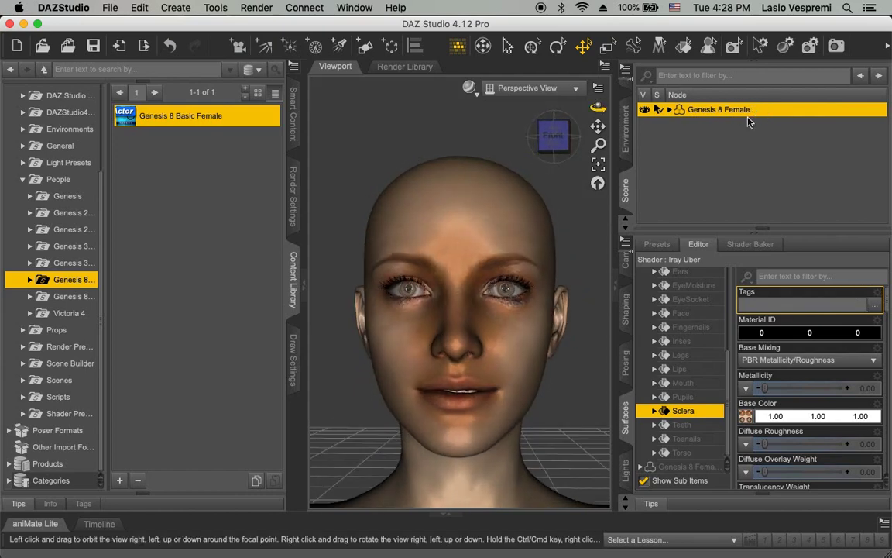
Step: Import Headshop project_hair.obj from vid3Gen8 using the Poser (1 unit = 8ft) scale preset
click(110, 8)
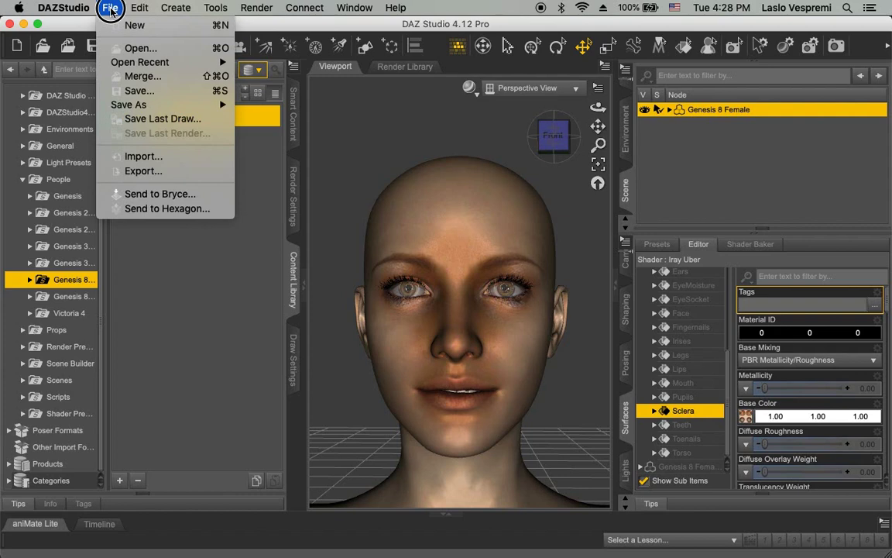
click(127, 156)
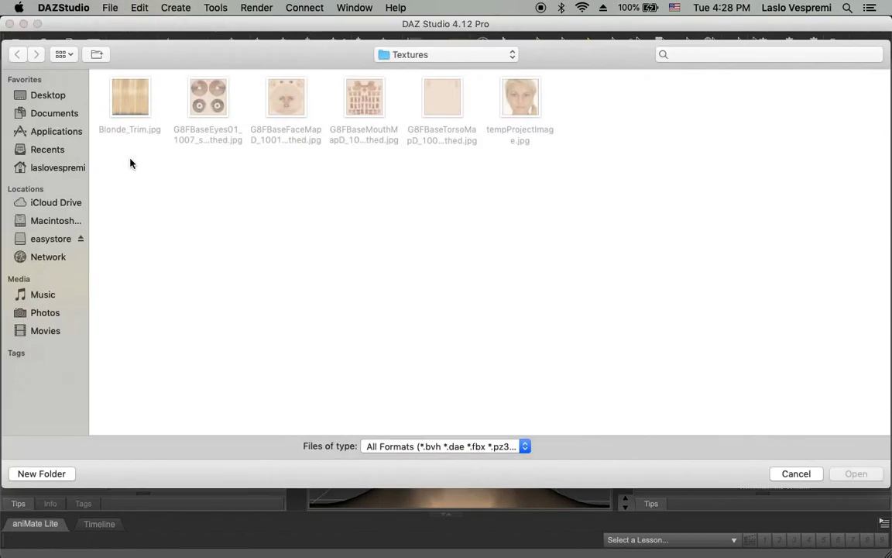
click(411, 54)
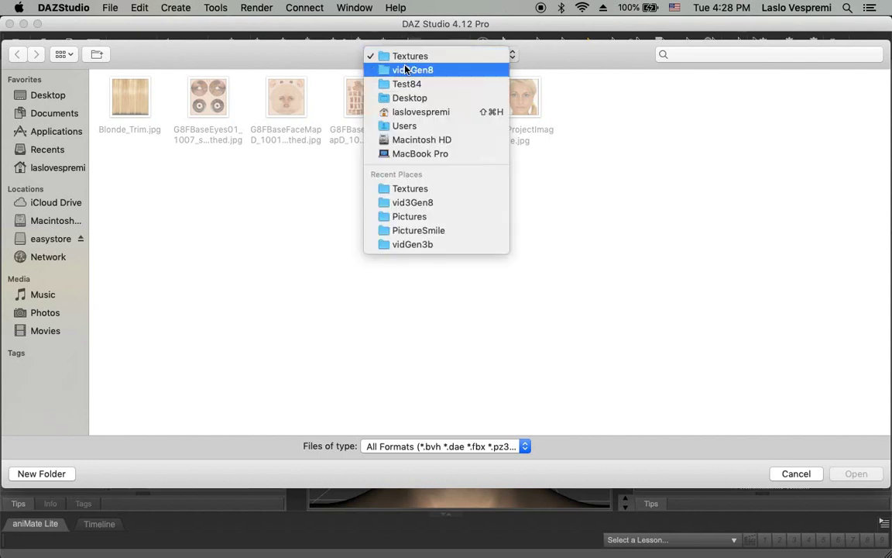
click(406, 70)
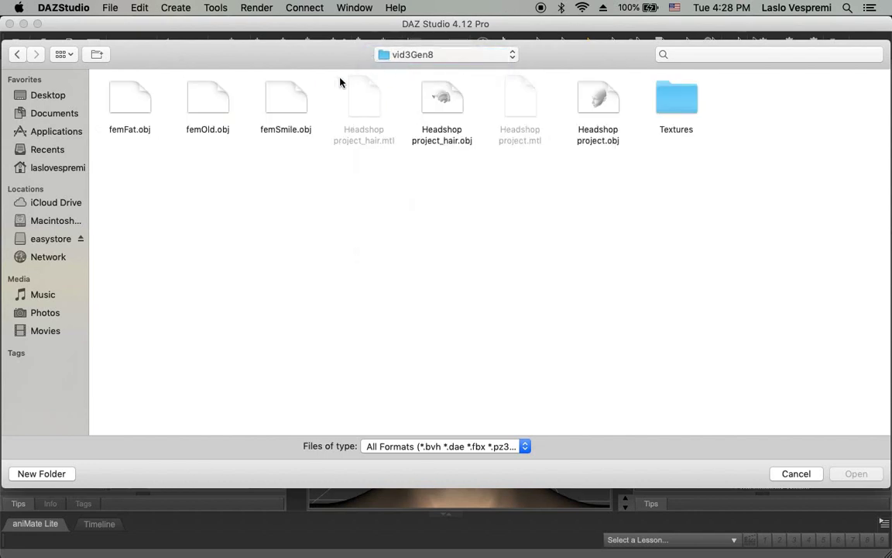
click(453, 113)
click(856, 474)
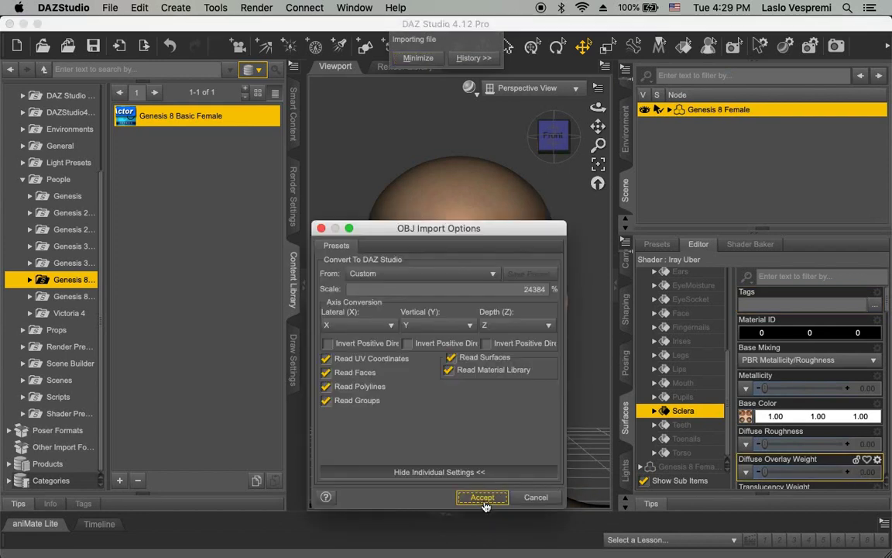
click(452, 273)
click(387, 440)
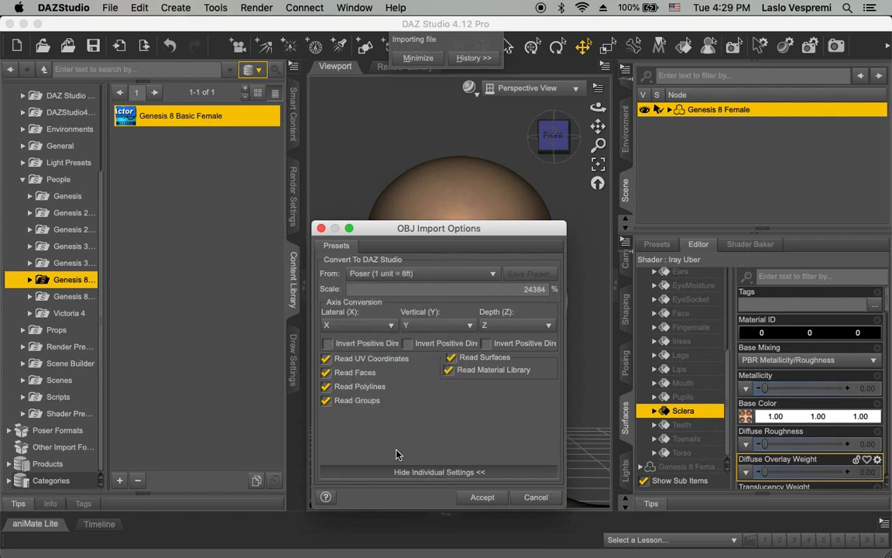
click(485, 498)
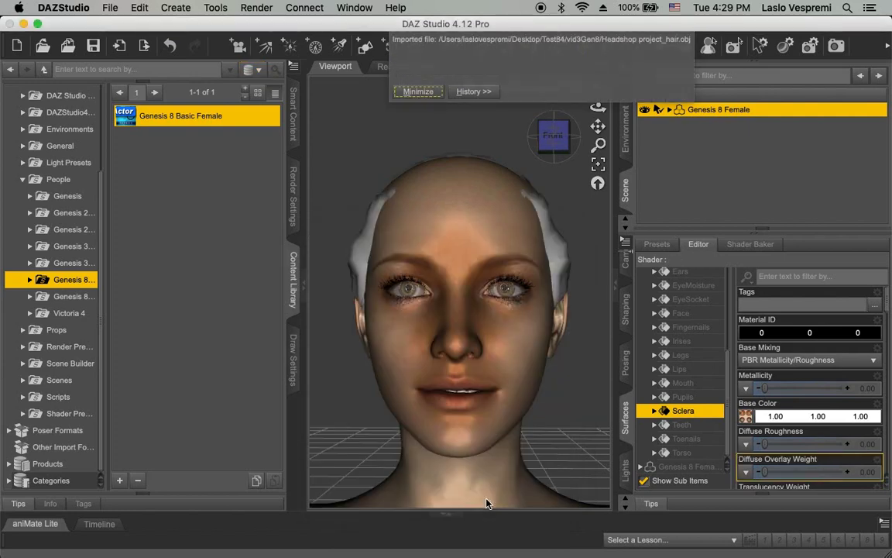
click(559, 272)
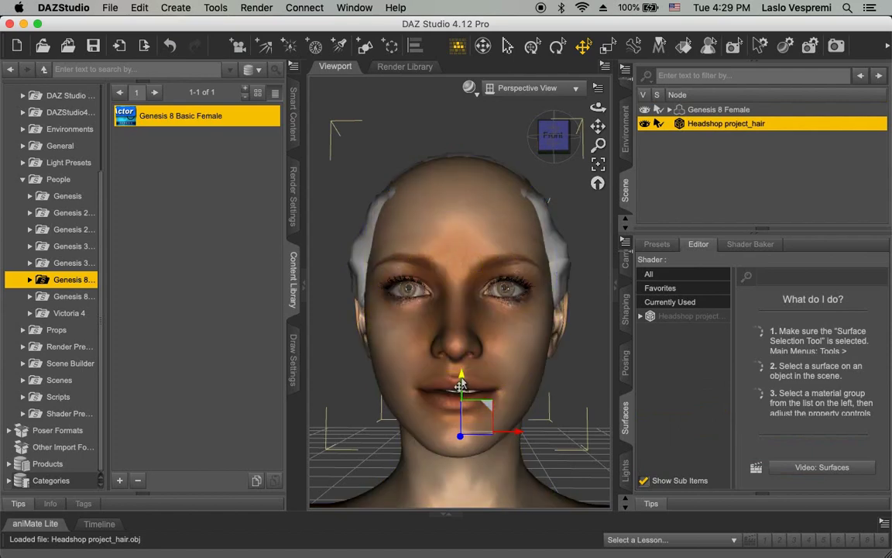
Step: Lift the hair mesh onto the scalp and apply Blonde_Trim.jpg as its diffuse colour
drag(462, 374, 462, 362)
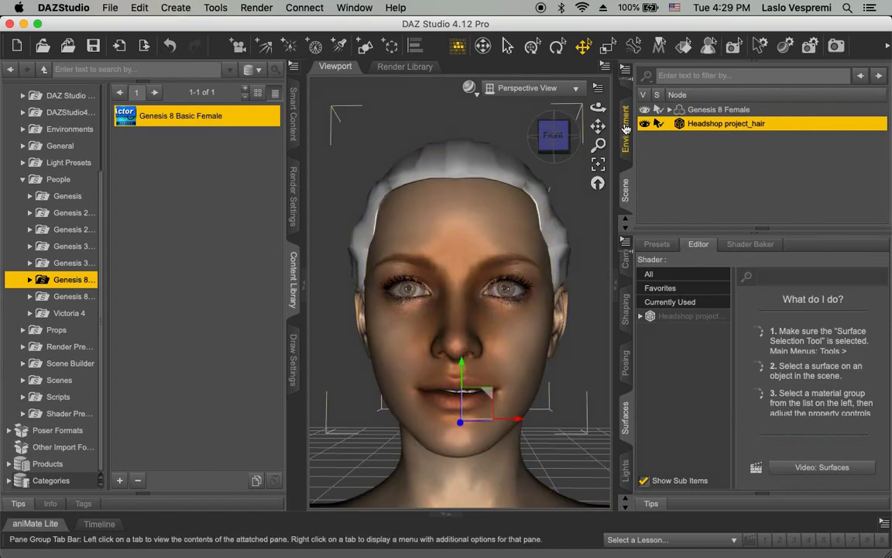
drag(598, 108, 298, 275)
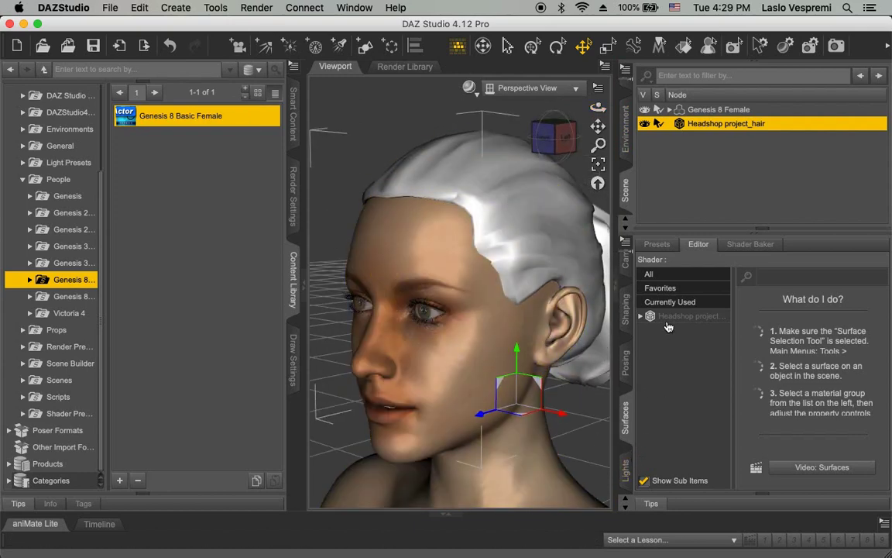
click(668, 319)
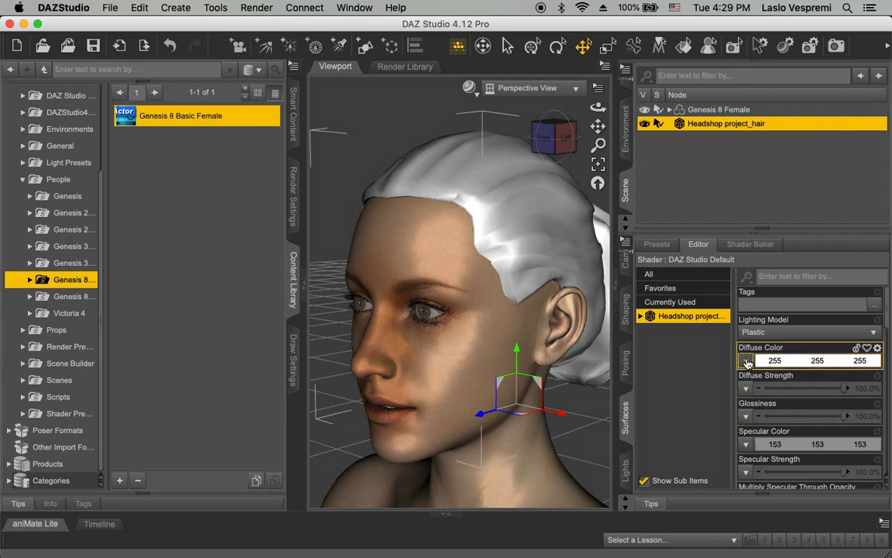
click(745, 361)
click(763, 209)
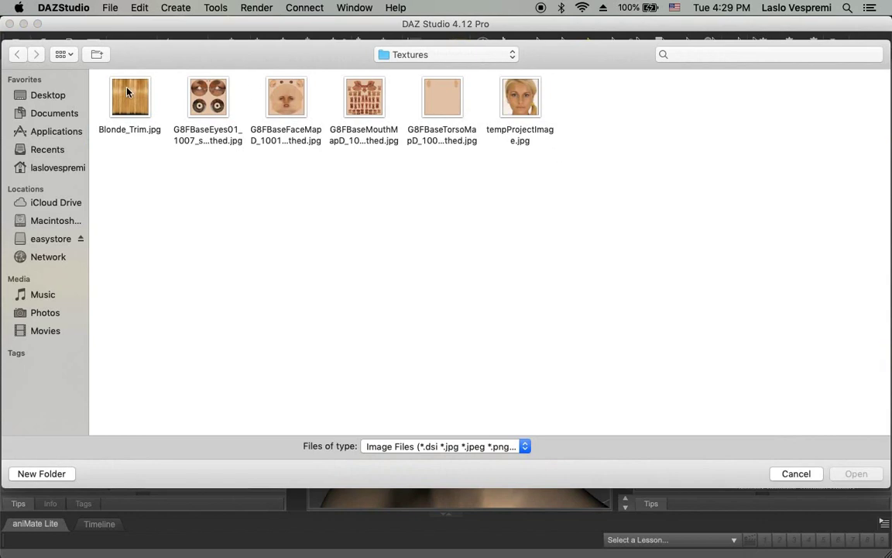
double_click(127, 92)
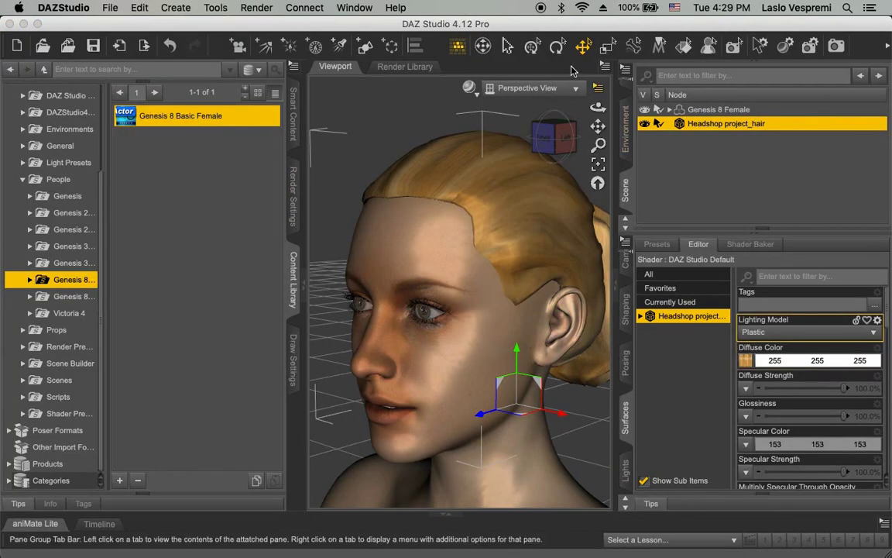
drag(598, 107, 808, 61)
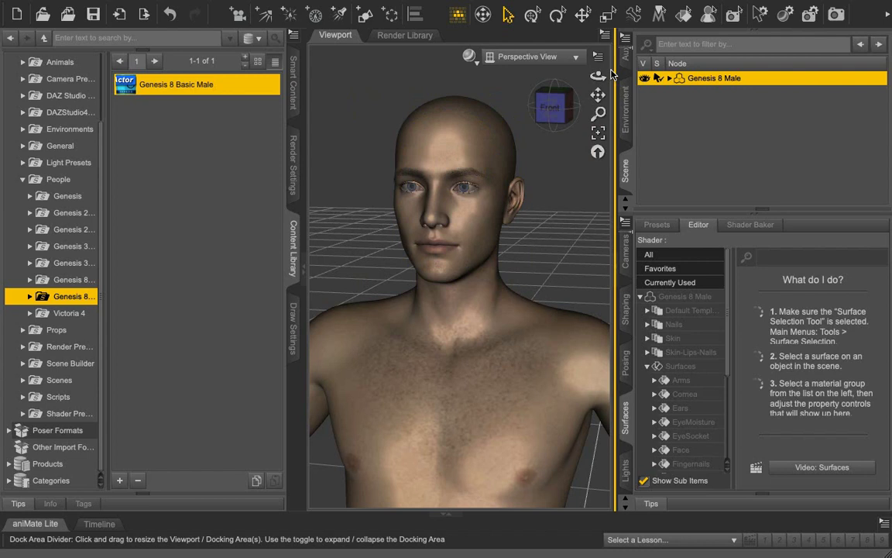
Step: Load Headshop project.obj via Morph Loader Pro and dial the Headshop project morph to 69.4%
mouse_move(86, 3)
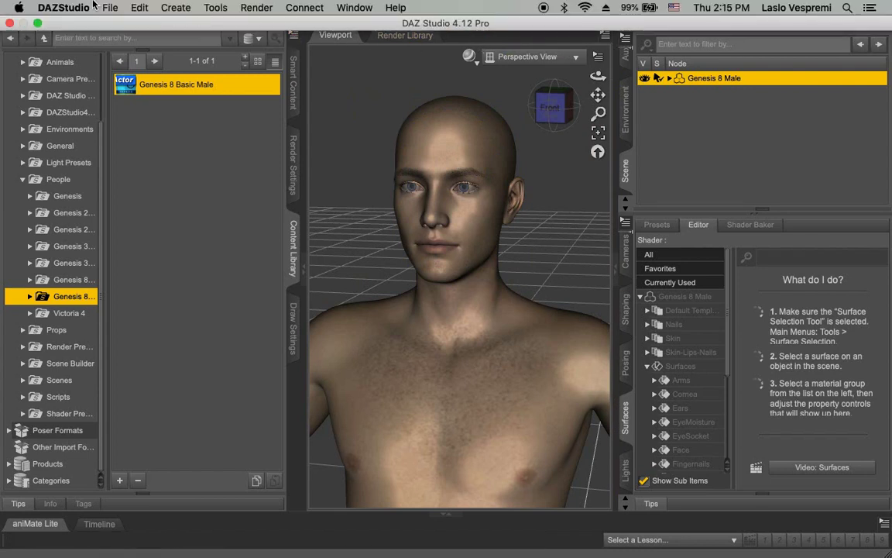
click(139, 9)
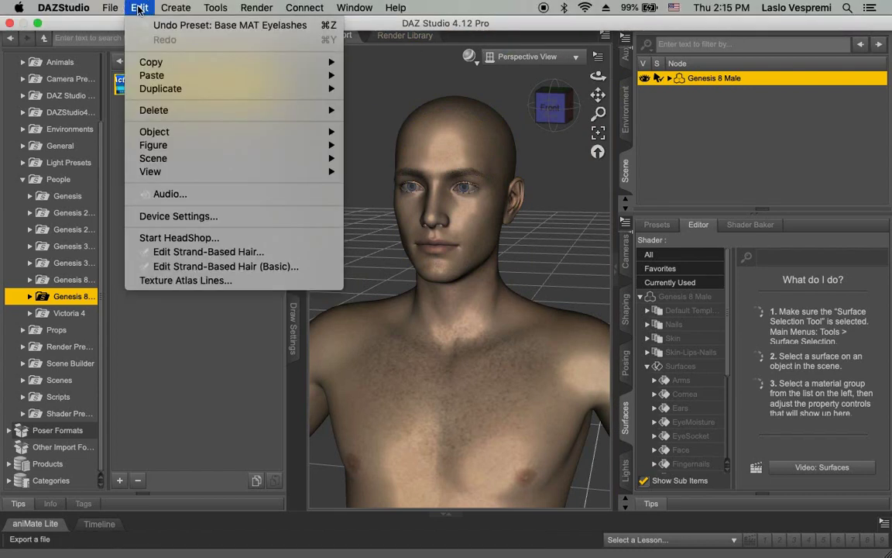
mouse_move(205, 151)
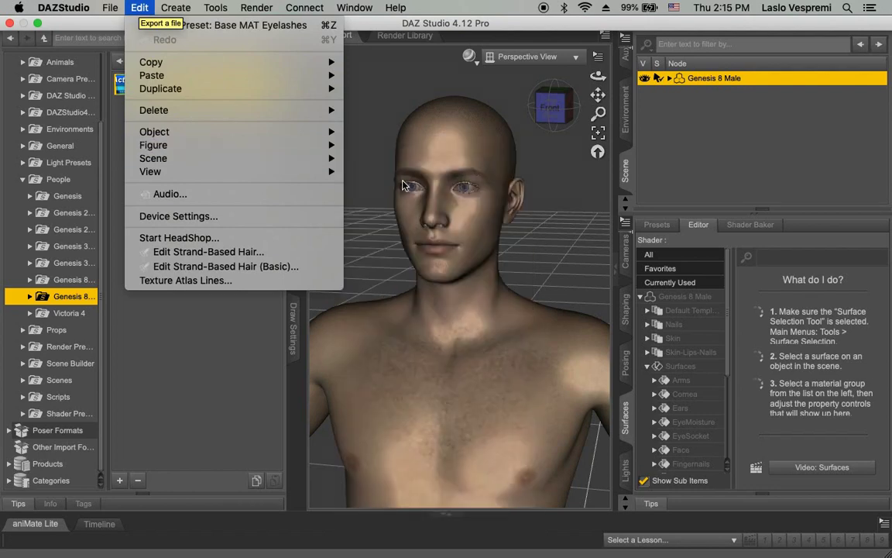
click(416, 188)
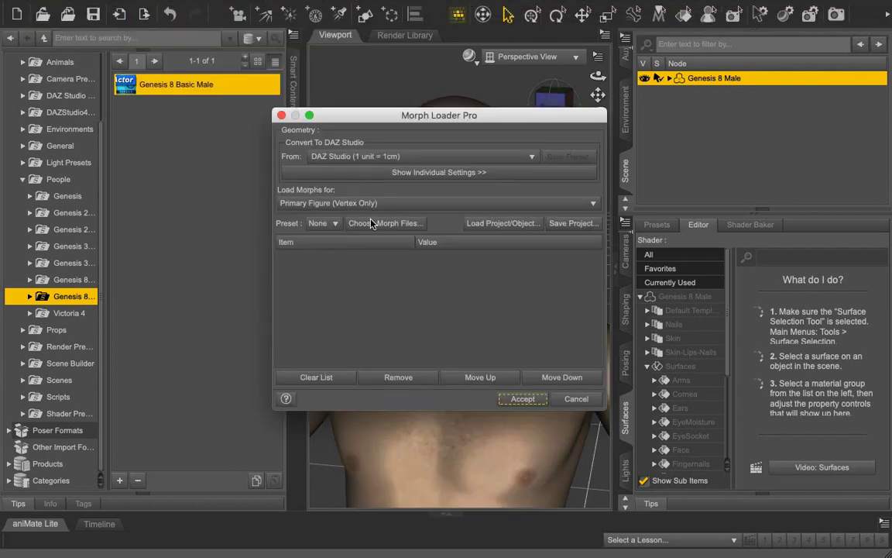
click(371, 224)
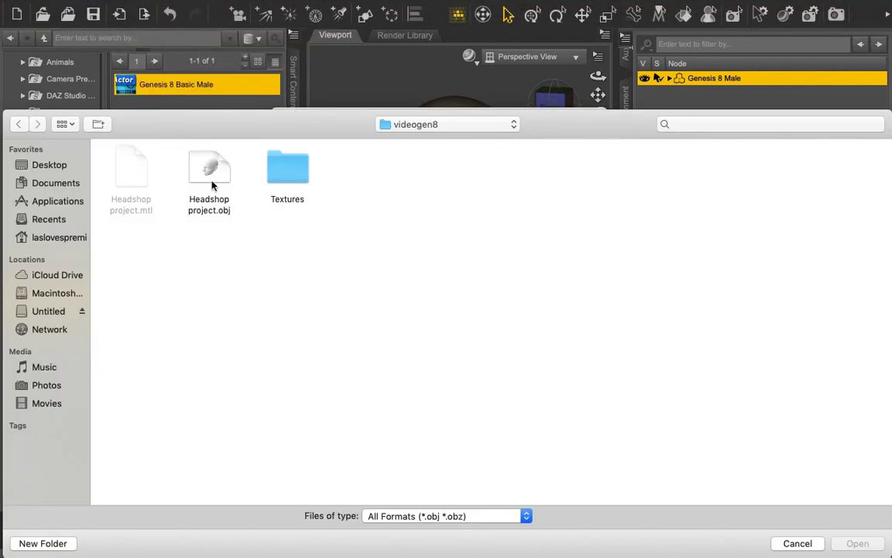
click(211, 174)
click(867, 548)
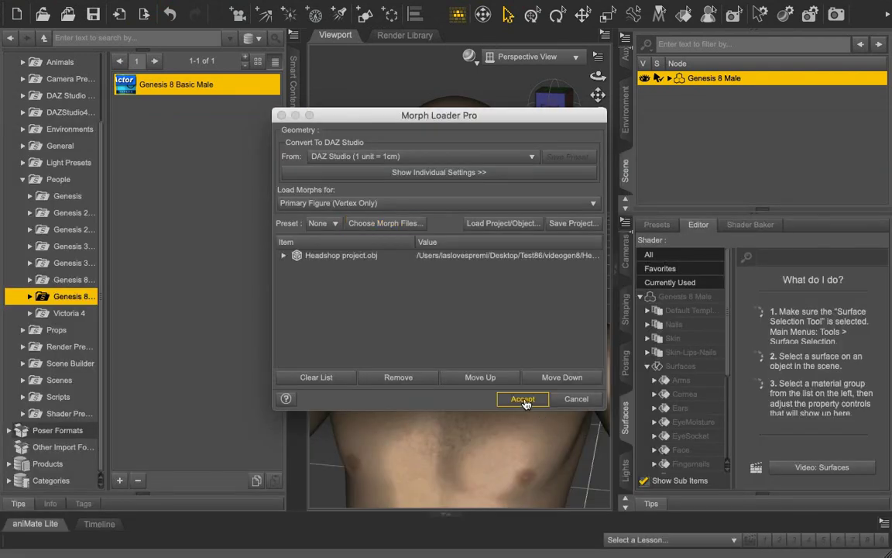
click(524, 400)
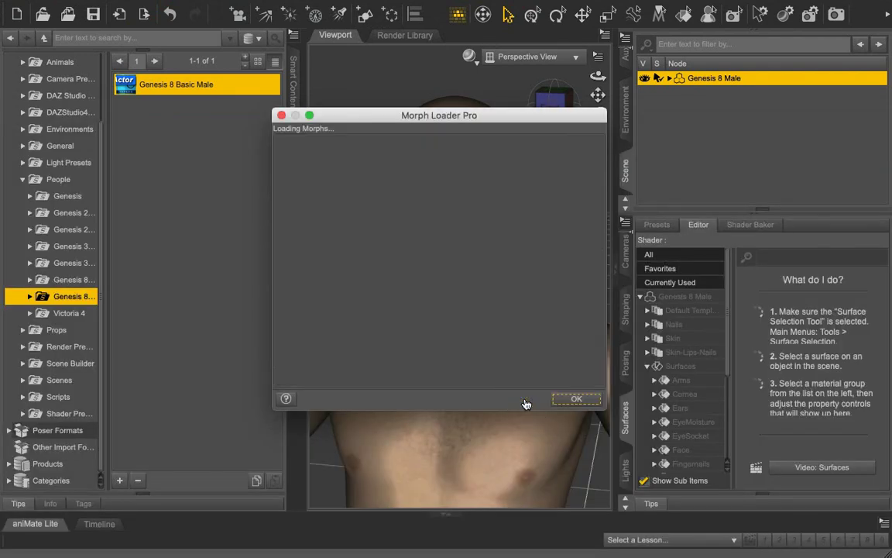
click(577, 401)
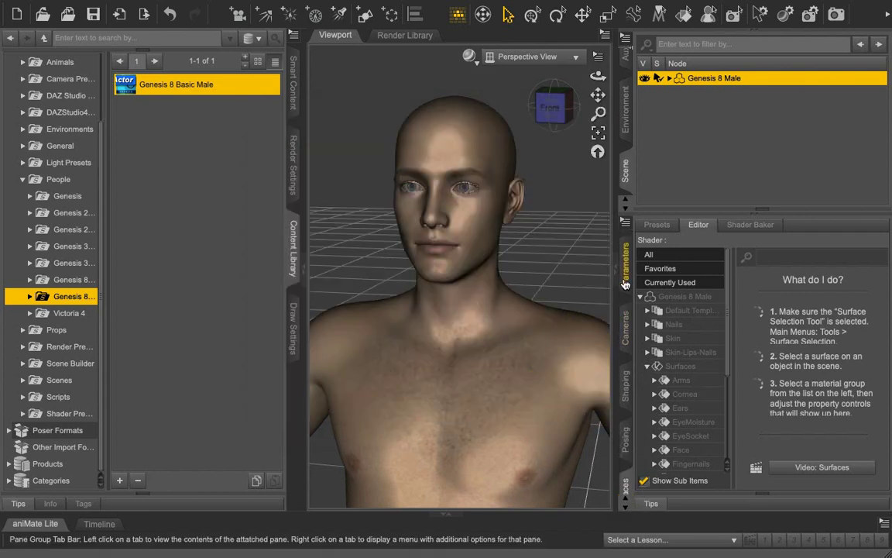
click(627, 293)
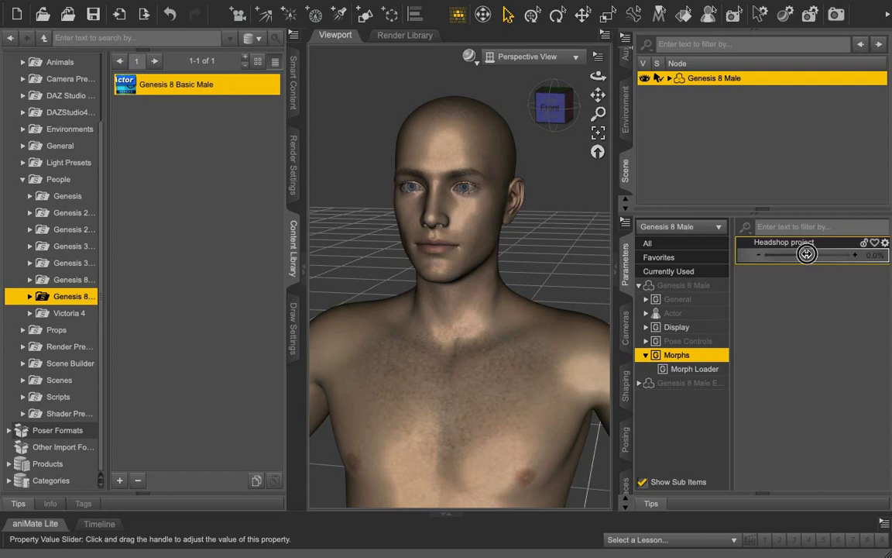
drag(808, 254, 838, 258)
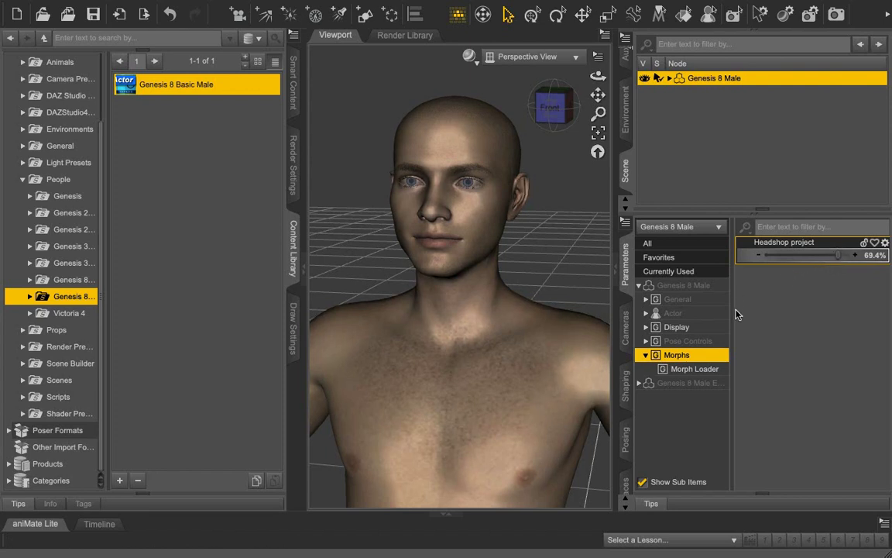
Step: Load the face map from the Textures folder as the Face surface's base colour
click(626, 511)
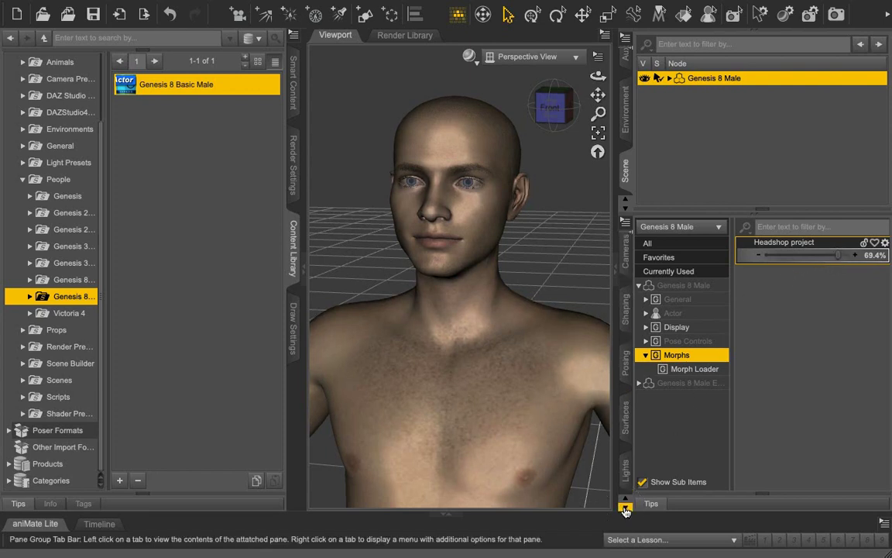
click(626, 430)
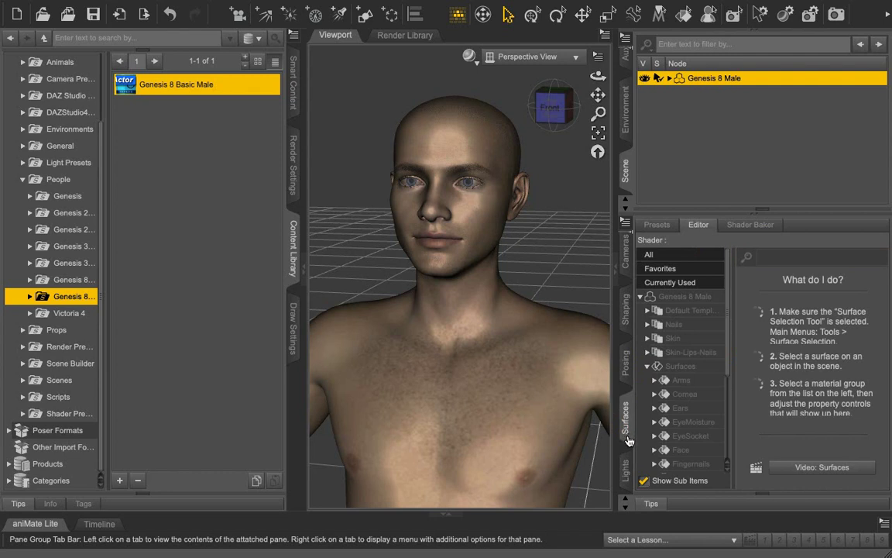
click(680, 449)
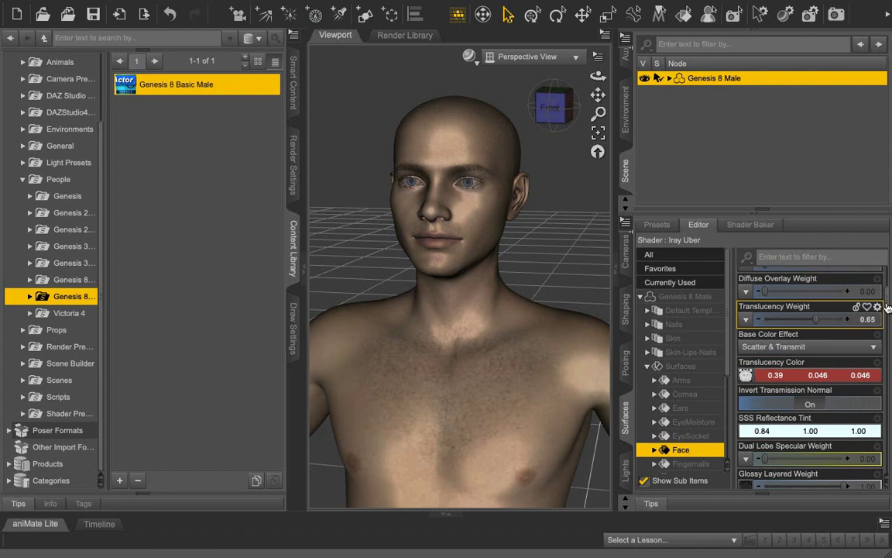
drag(888, 306, 888, 273)
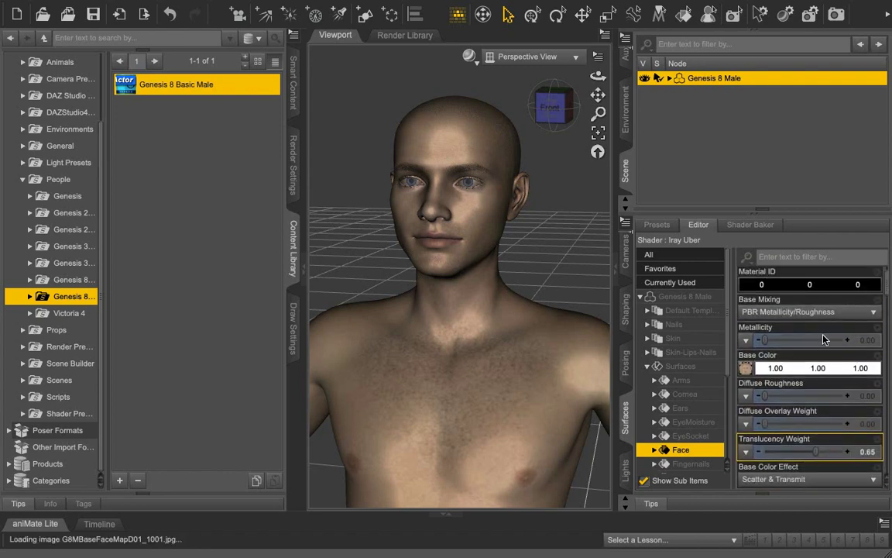
click(746, 369)
click(743, 210)
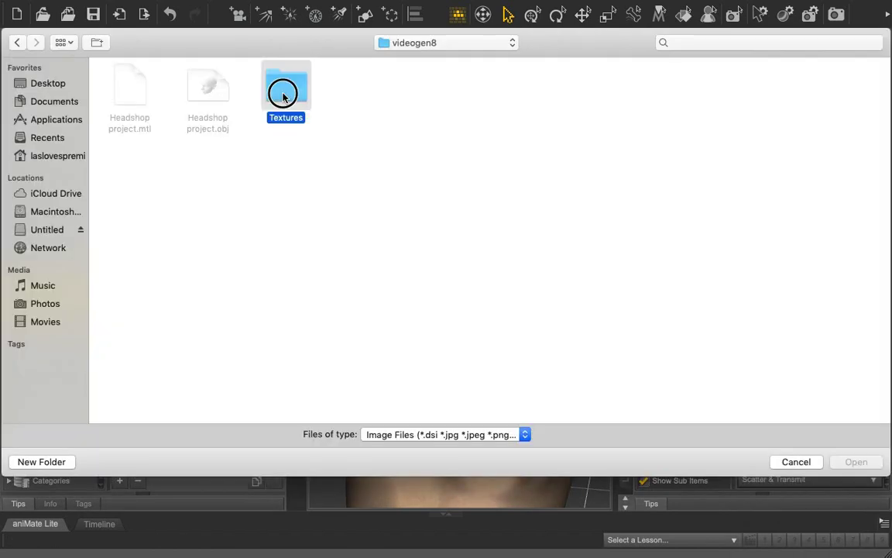
double_click(285, 91)
double_click(210, 89)
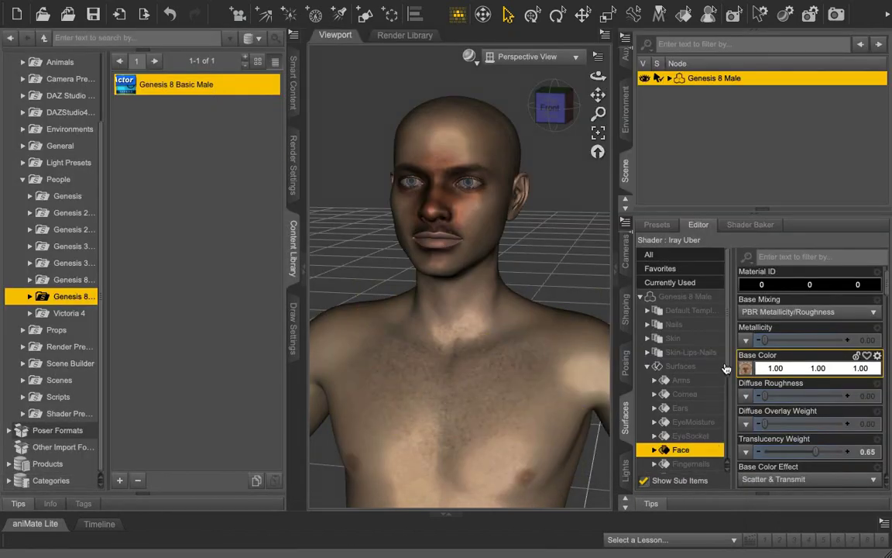
Step: Apply g8mbasefacemapd01_1001_smoothed.jpg to the Lips base colour and check the side view
scroll(717, 408, down, 3)
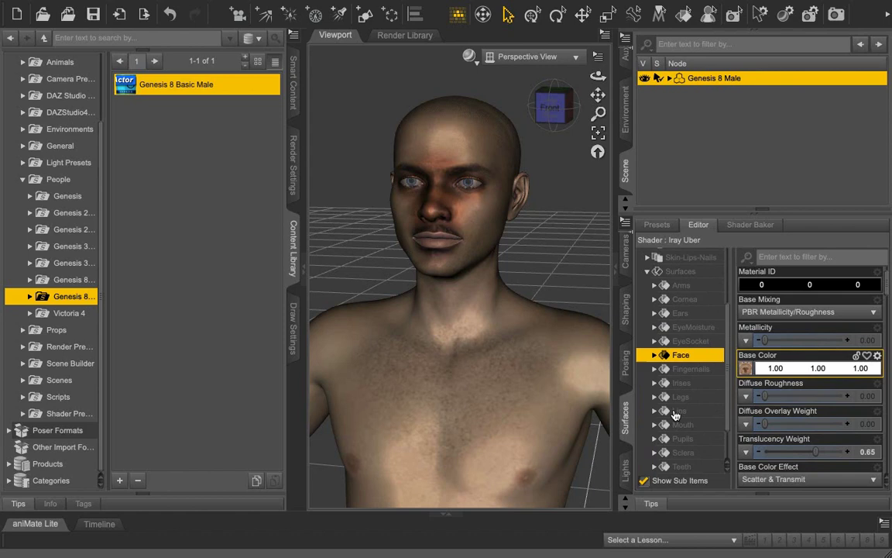
click(680, 411)
click(745, 370)
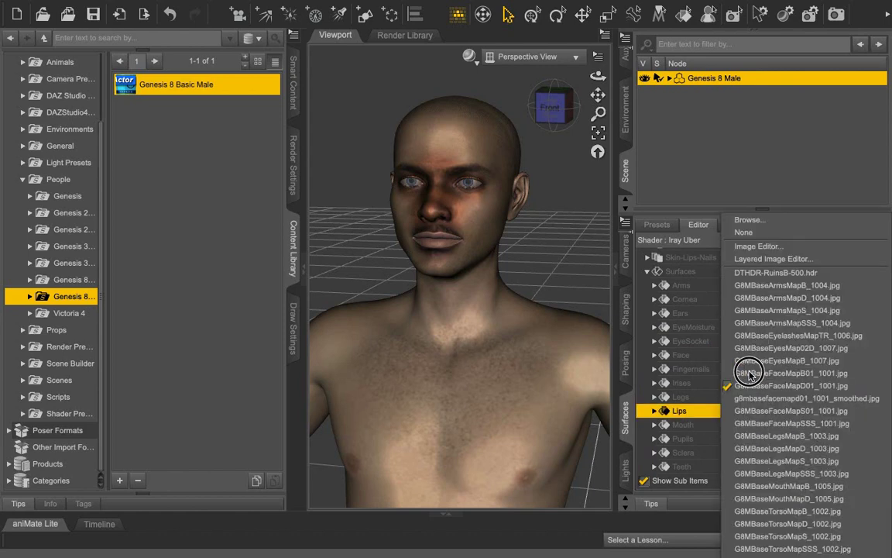
click(750, 398)
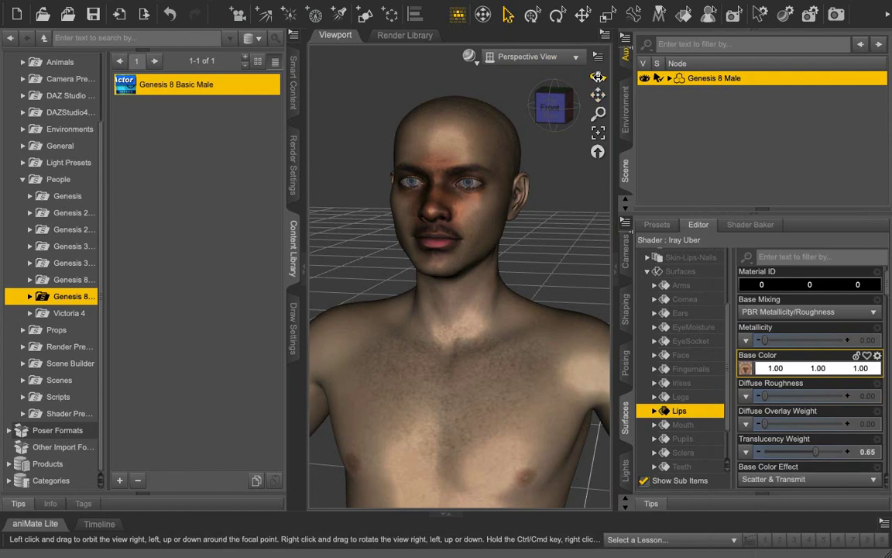
drag(598, 75, 394, 69)
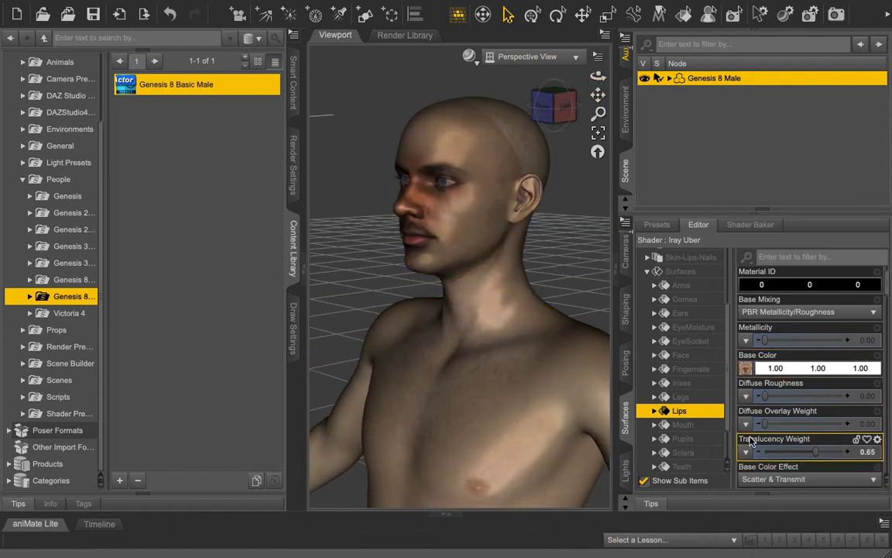
Step: Set the eight skin surfaces' Translucency Color to a face-sampled brown (0.22, 0.076, 0.036)
click(696, 258)
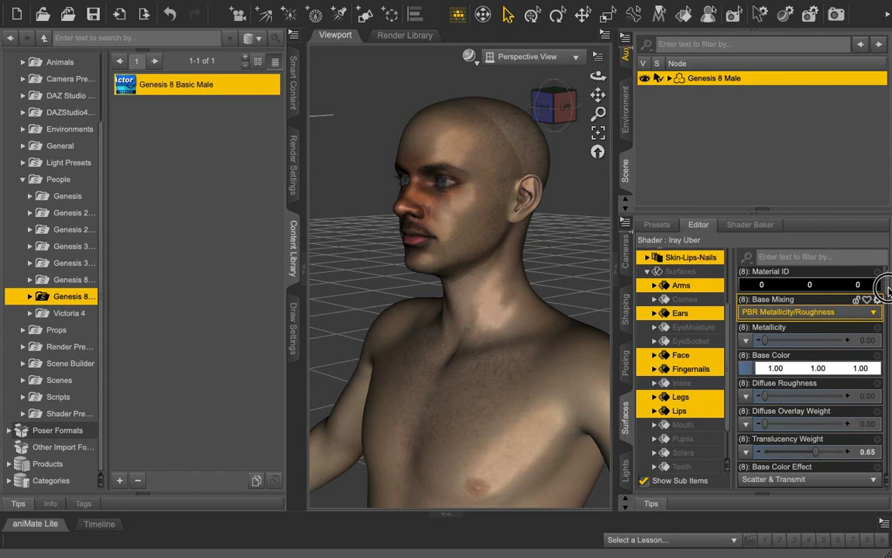
drag(887, 286, 887, 309)
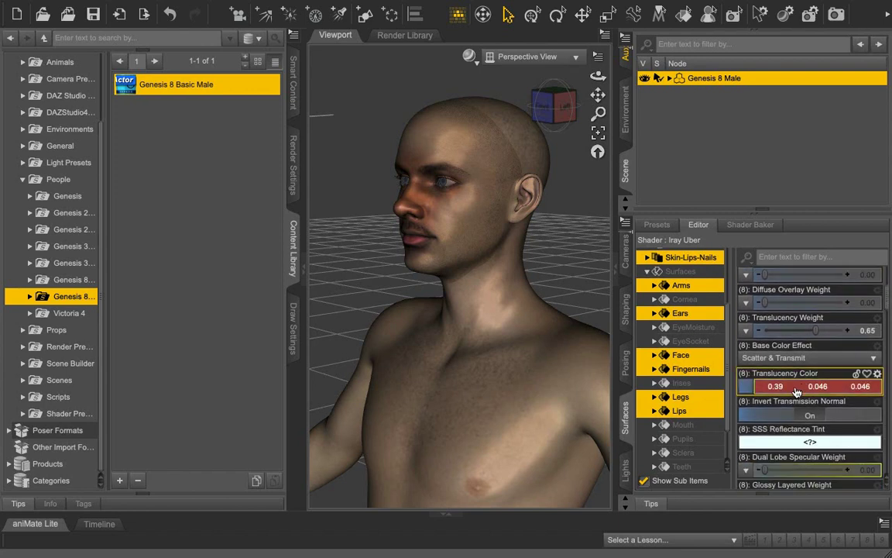
click(797, 387)
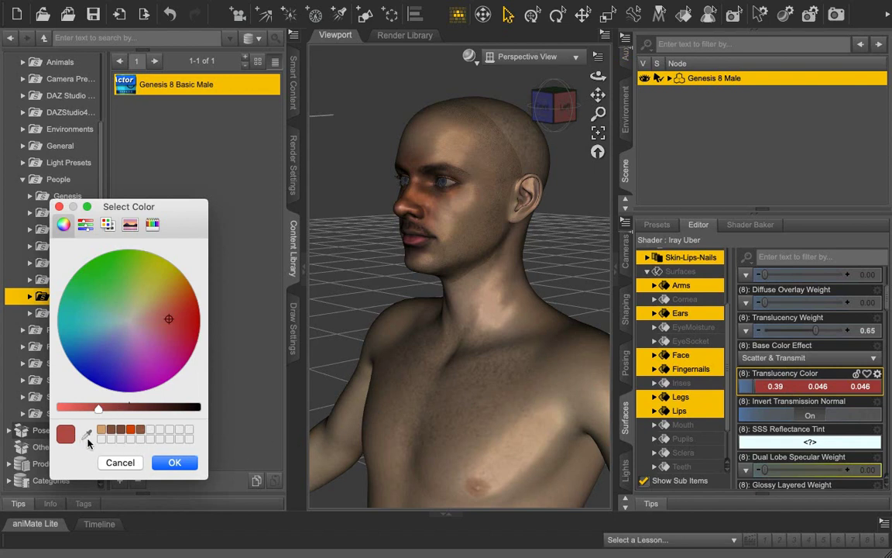
click(86, 435)
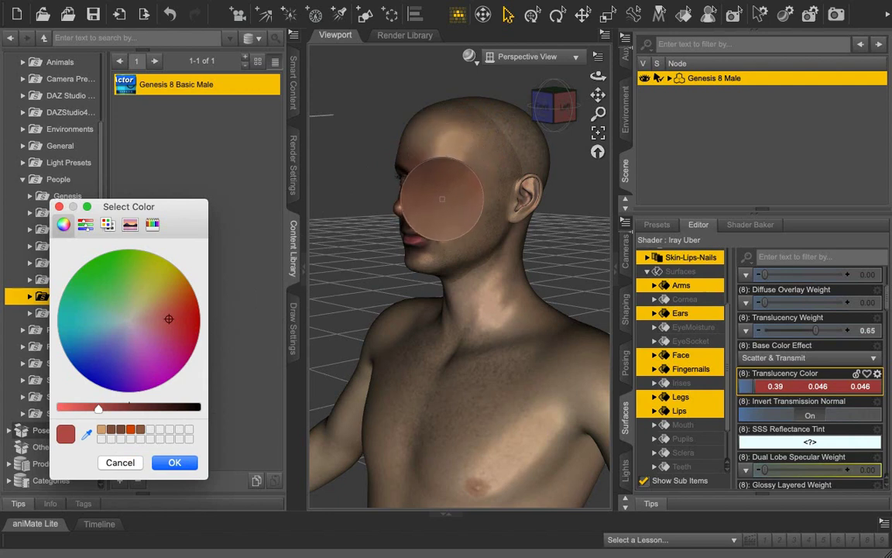
click(441, 198)
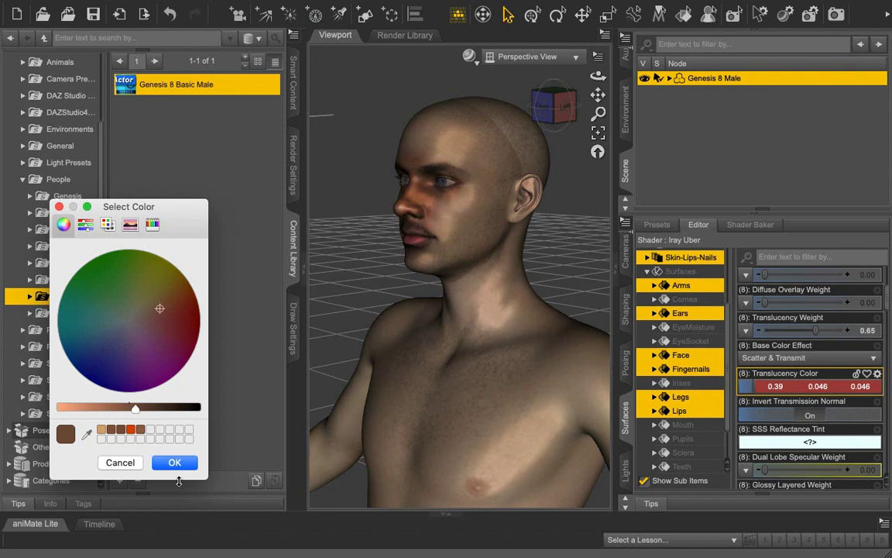
drag(68, 435, 150, 429)
click(142, 430)
click(172, 462)
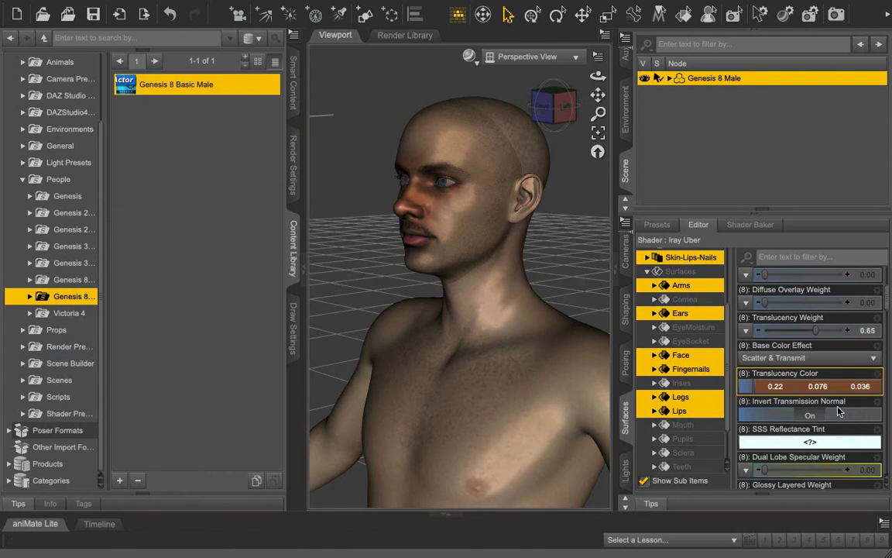
Step: Change the skin Translucency Weight from 0.65 to 0.80 and launch an Iray render
double_click(867, 330)
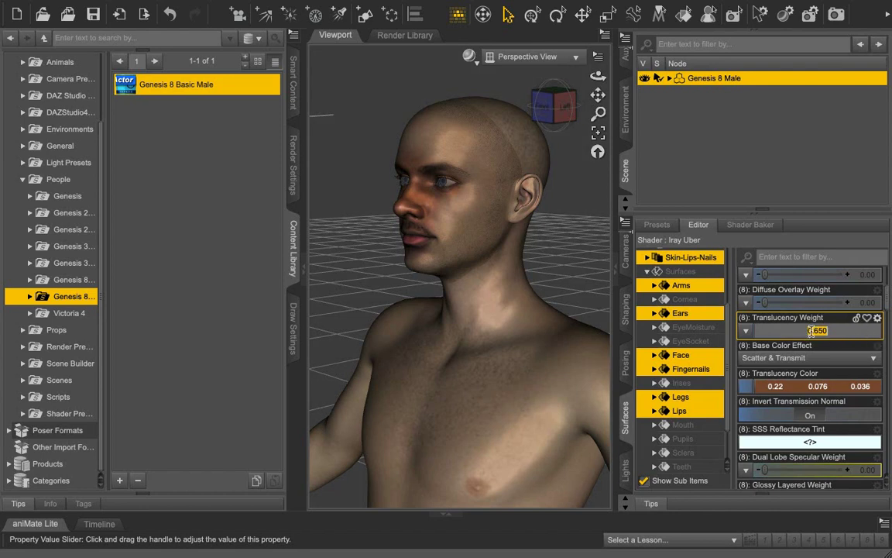
drag(815, 331, 830, 331)
text(8)
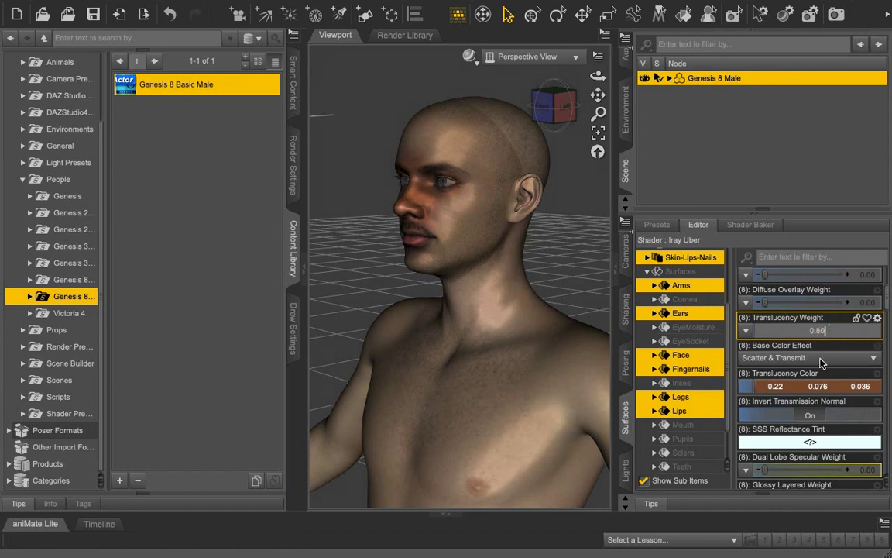
key(Return)
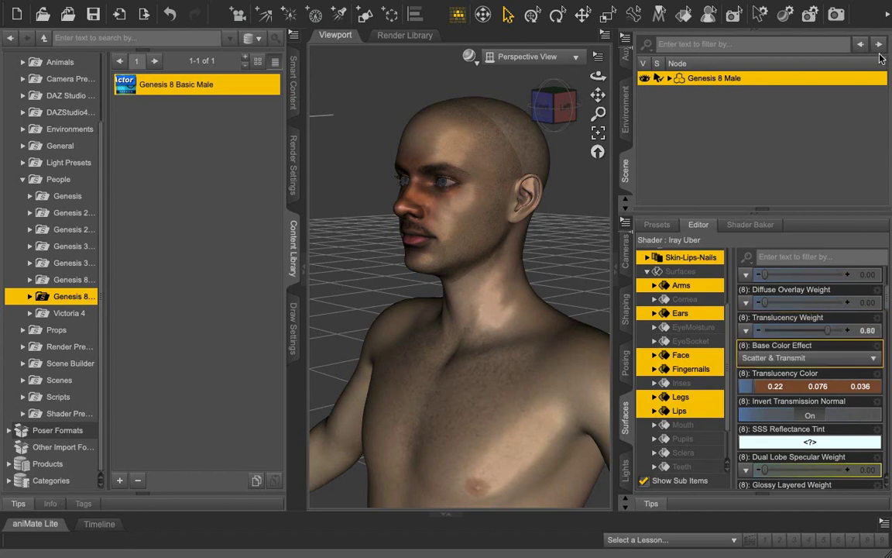
click(839, 14)
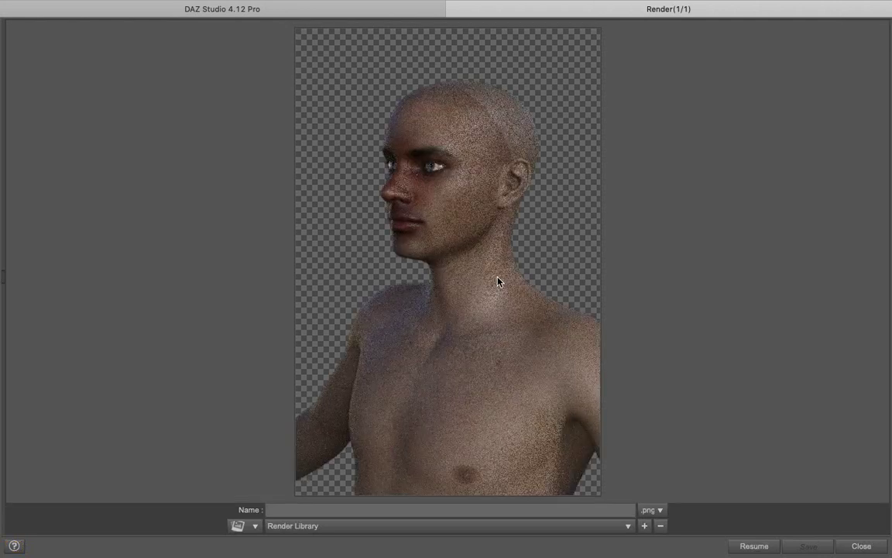
Step: Close the finished Iray render of the textured Genesis 8 Male
click(861, 546)
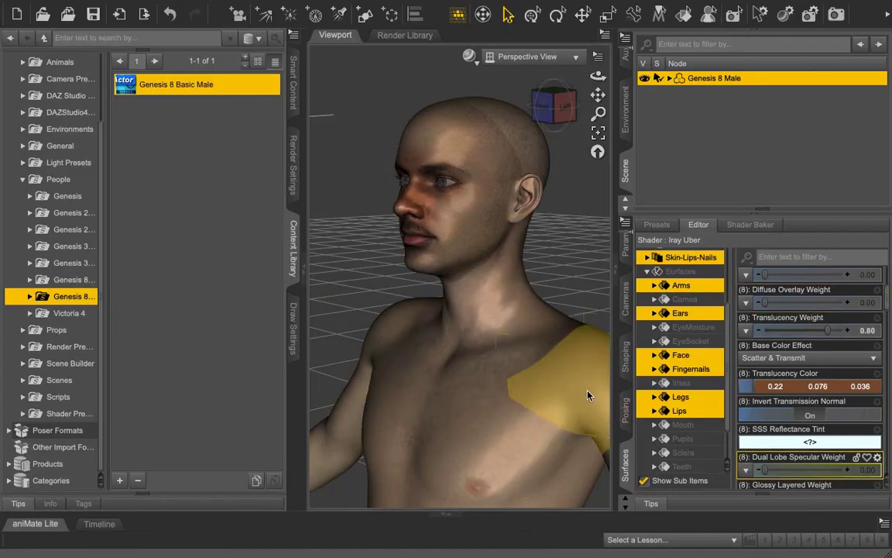
Step: Set the Face surface's Translucency Weight to 0.70
click(691, 357)
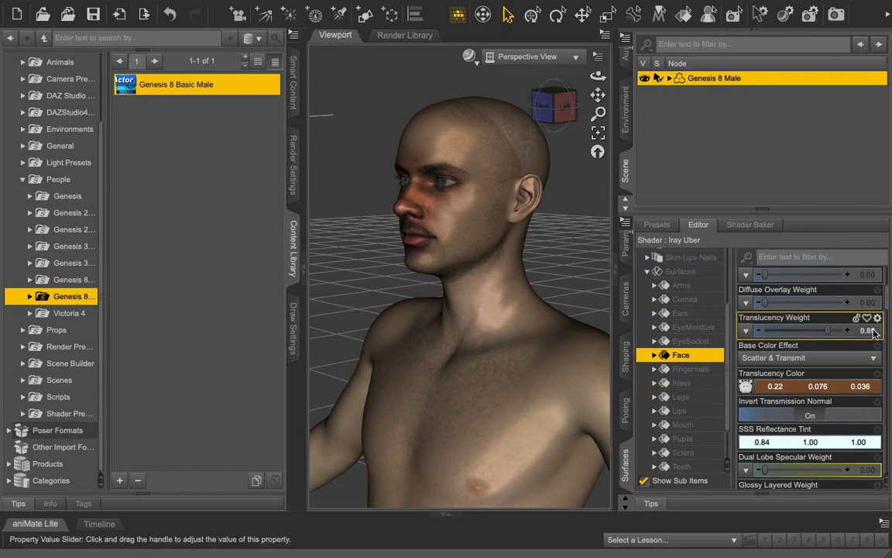
click(826, 331)
text(0)
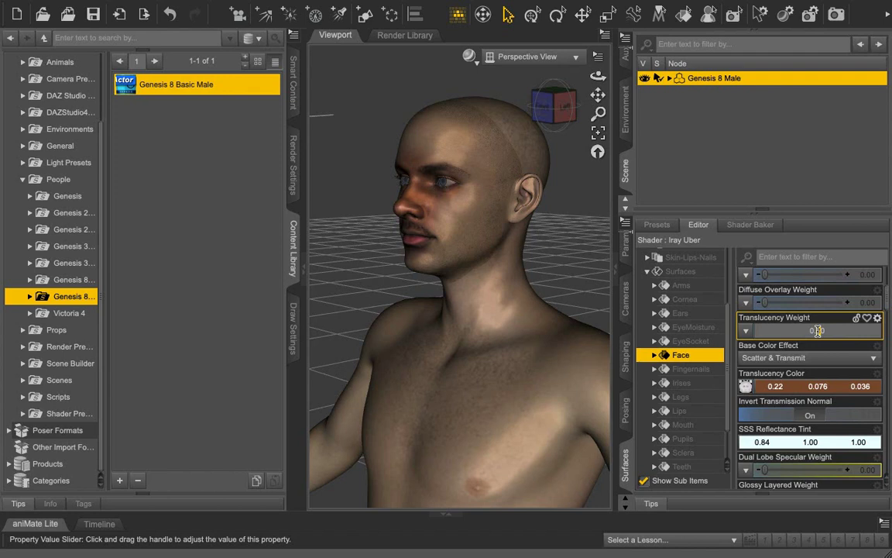
text(.7)
key(Return)
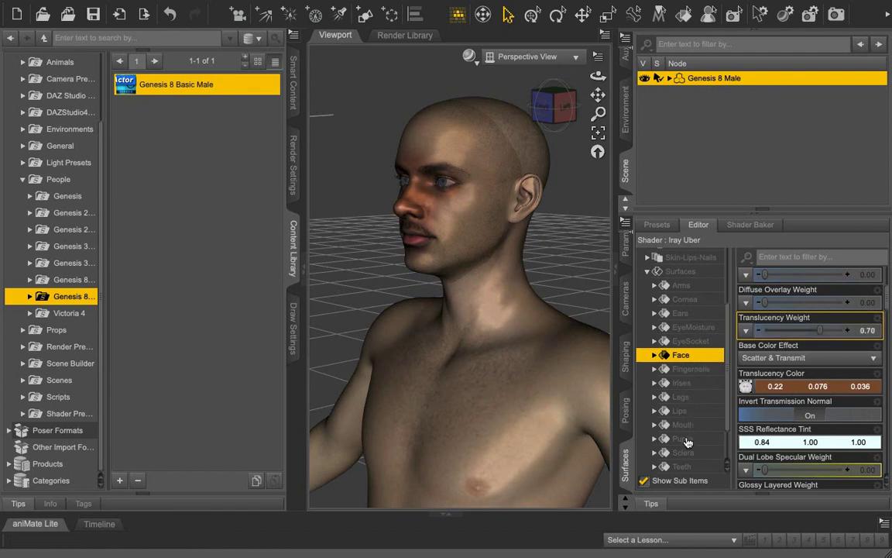
Step: Set the Lips surface's Translucency Weight to 0.65
click(682, 410)
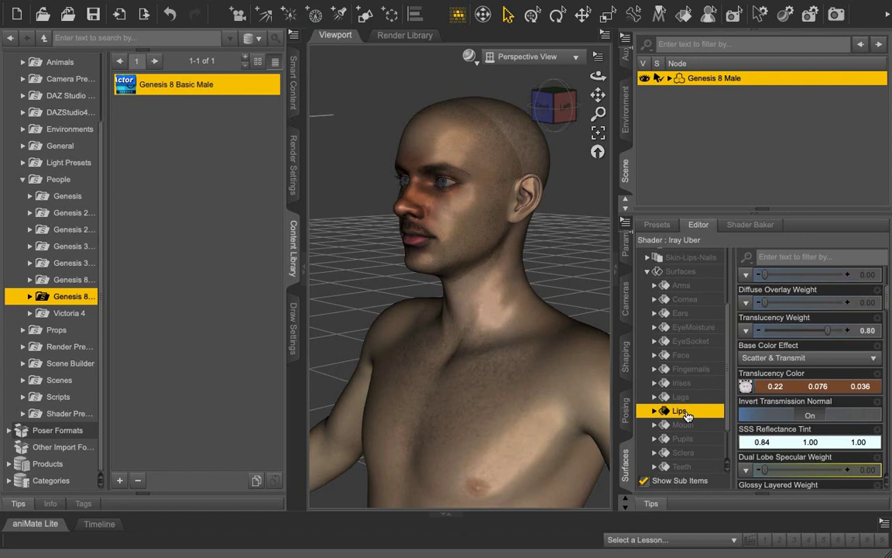
click(872, 333)
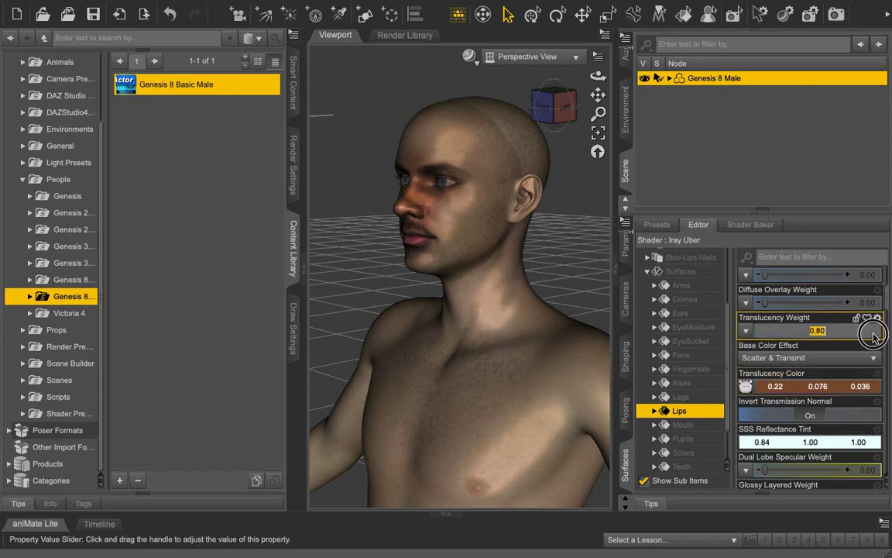
click(820, 330)
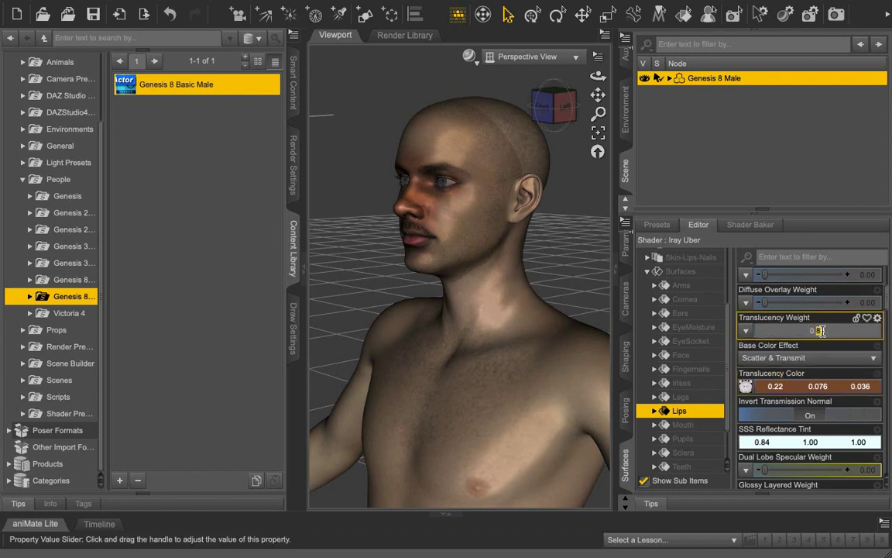
click(822, 333)
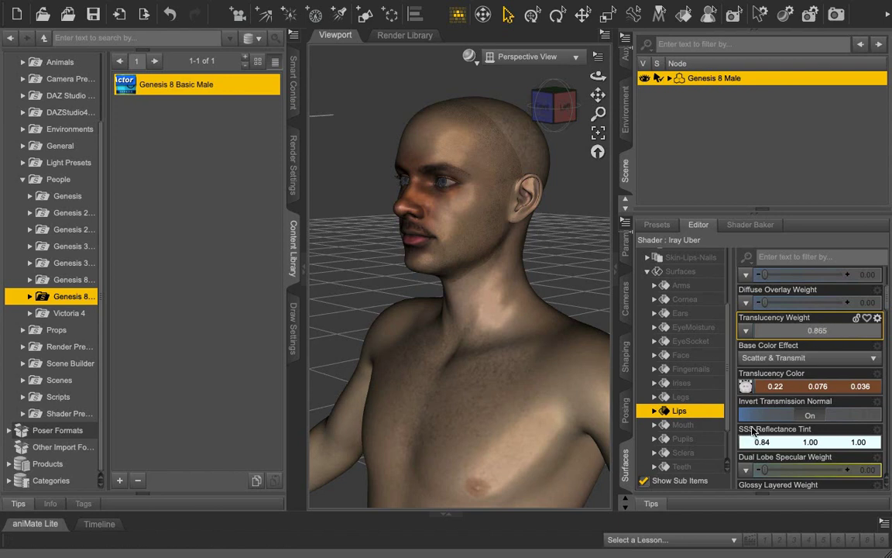
key(BackSpace)
key(BackSpace)
key(BackSpace)
key(BackSpace)
text(.65)
key(Return)
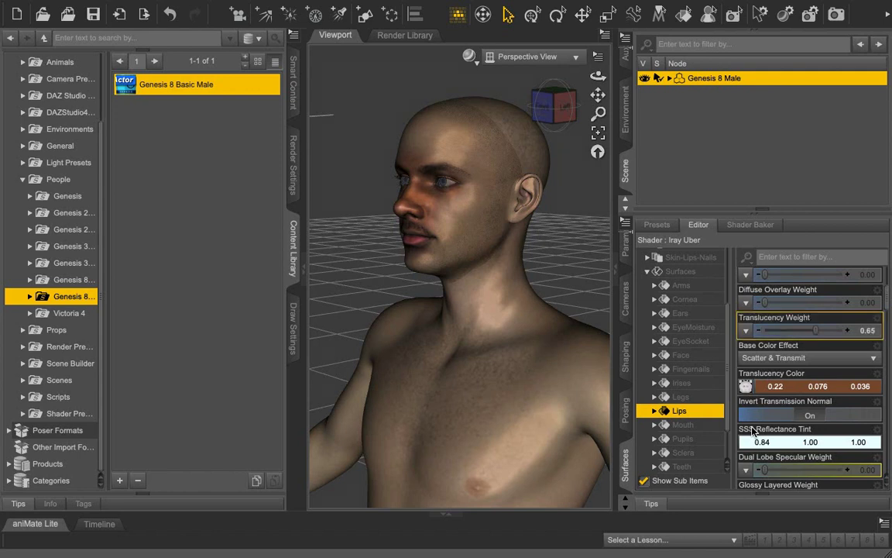
Step: Start a new Iray render with the adjusted face and lip translucency
click(837, 15)
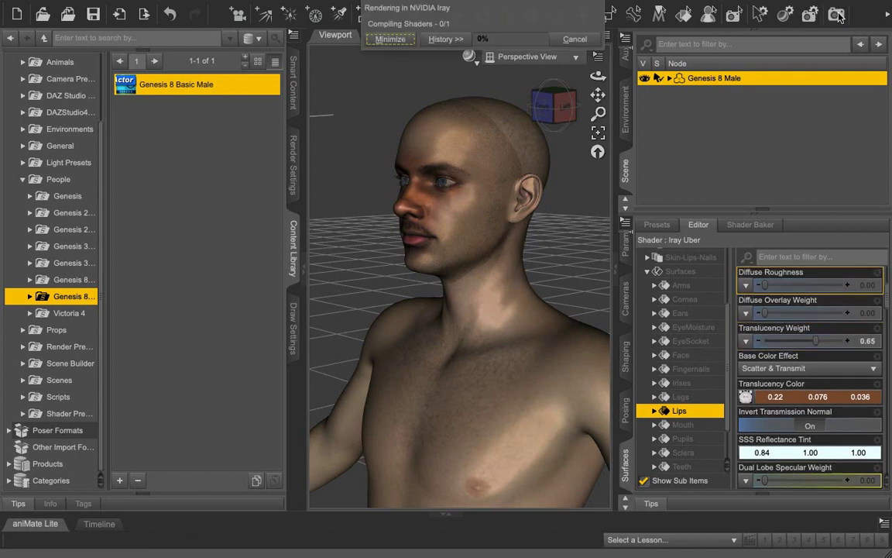